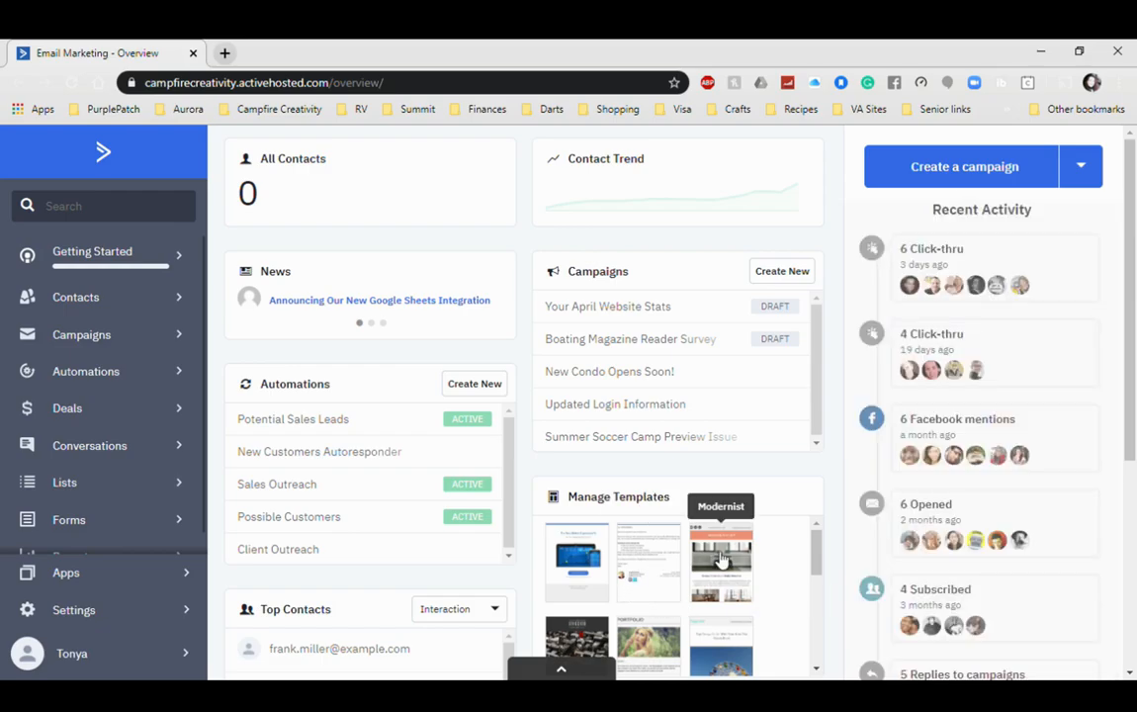
Step: Move the Manage Templates widget into the dashboard's left column
scroll(345, 568, "down", 3)
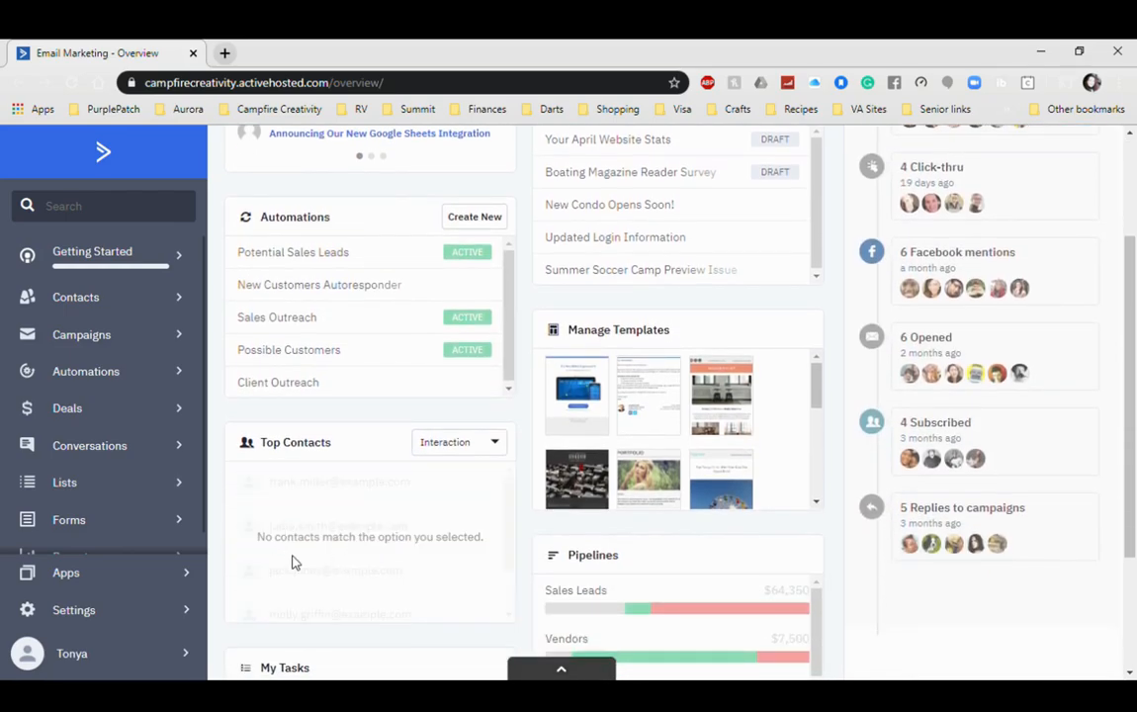
scroll(332, 591, "down", 1)
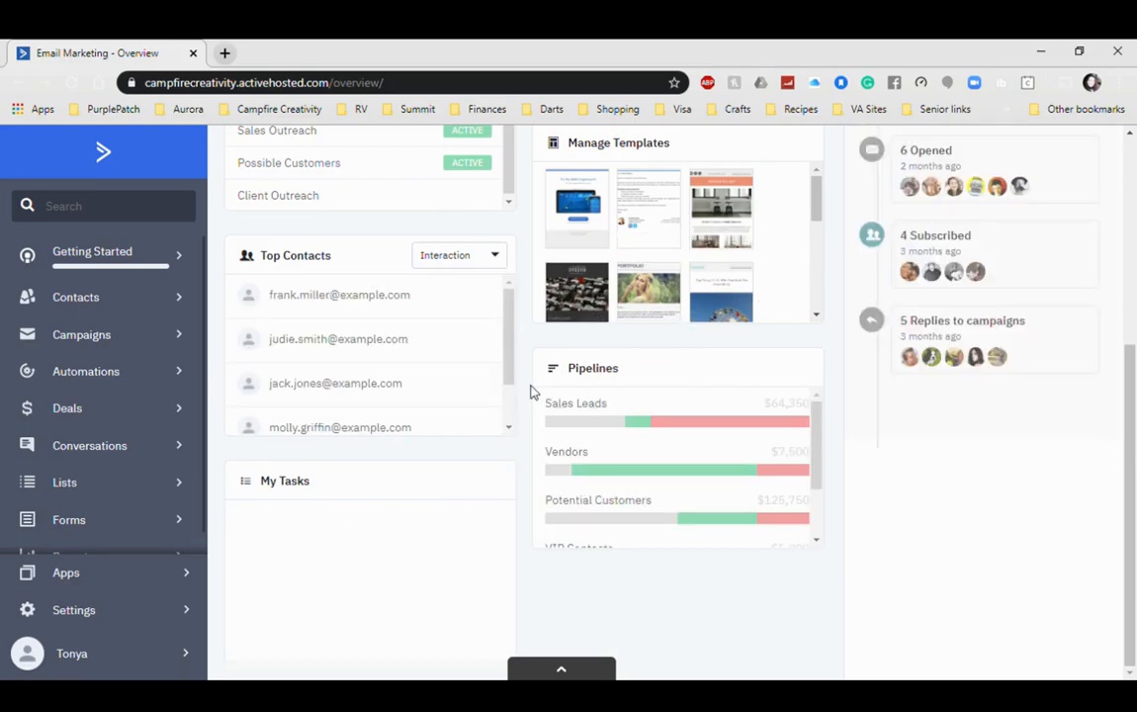
scroll(507, 484, "up", 3)
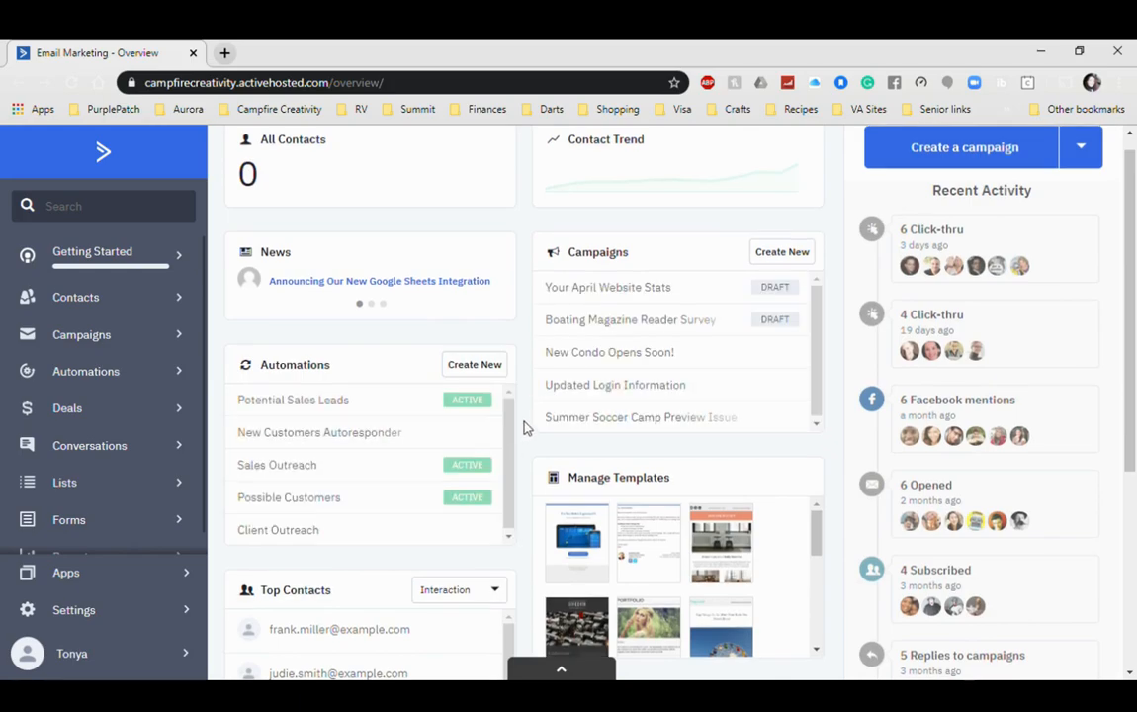
scroll(524, 427, "up", 1)
mouse_move(473, 384)
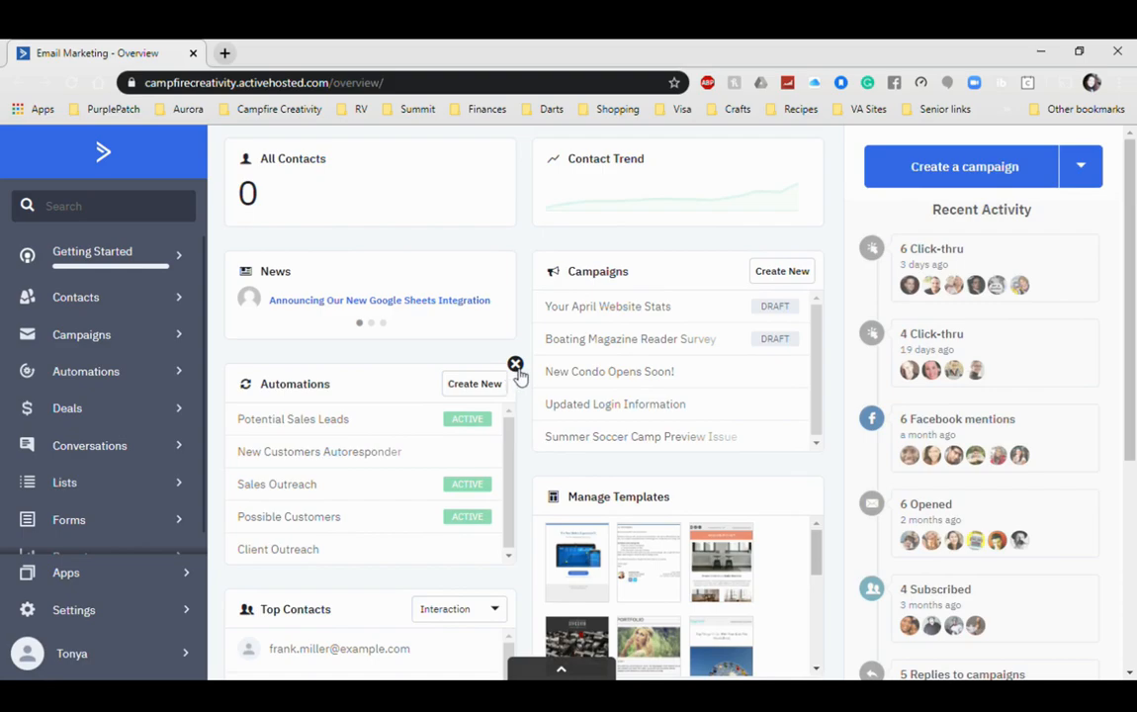
scroll(522, 494, "down", 1)
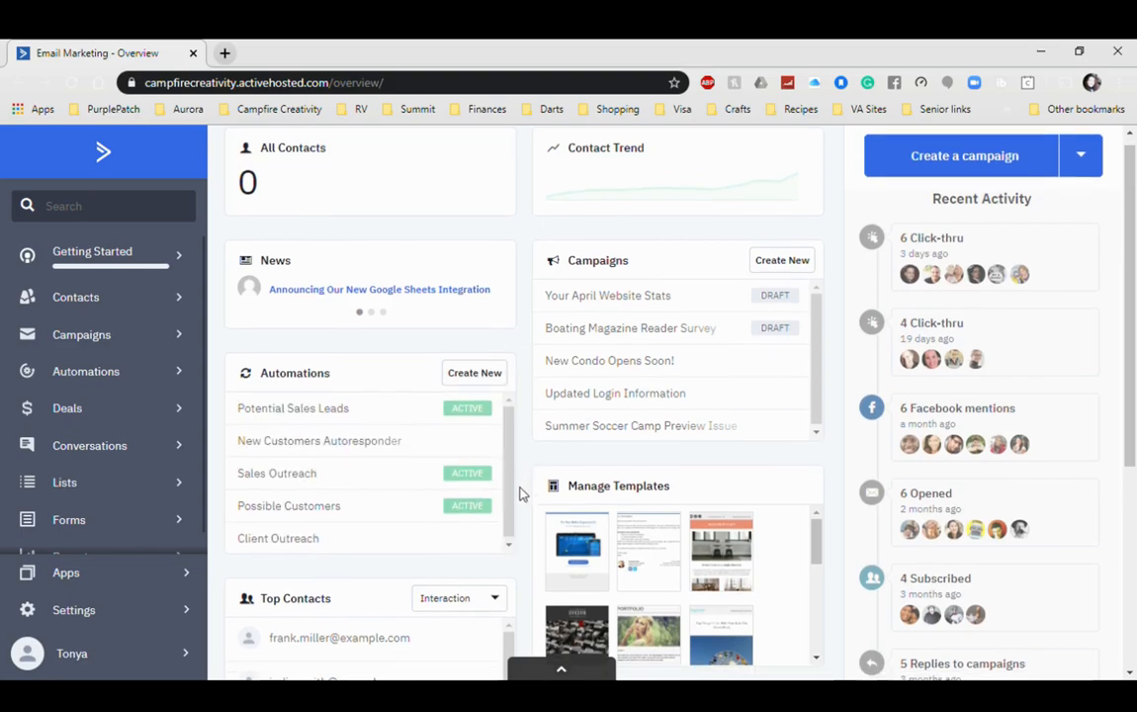
scroll(520, 494, "down", 2)
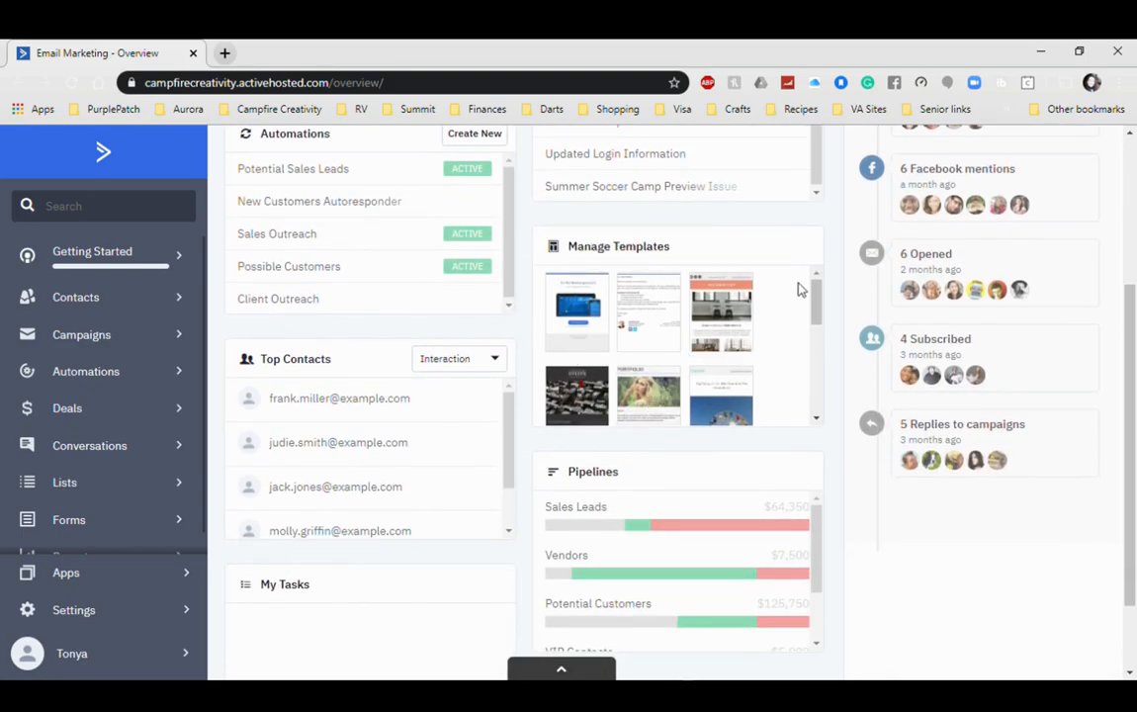
left_click_drag(709, 262, 415, 460)
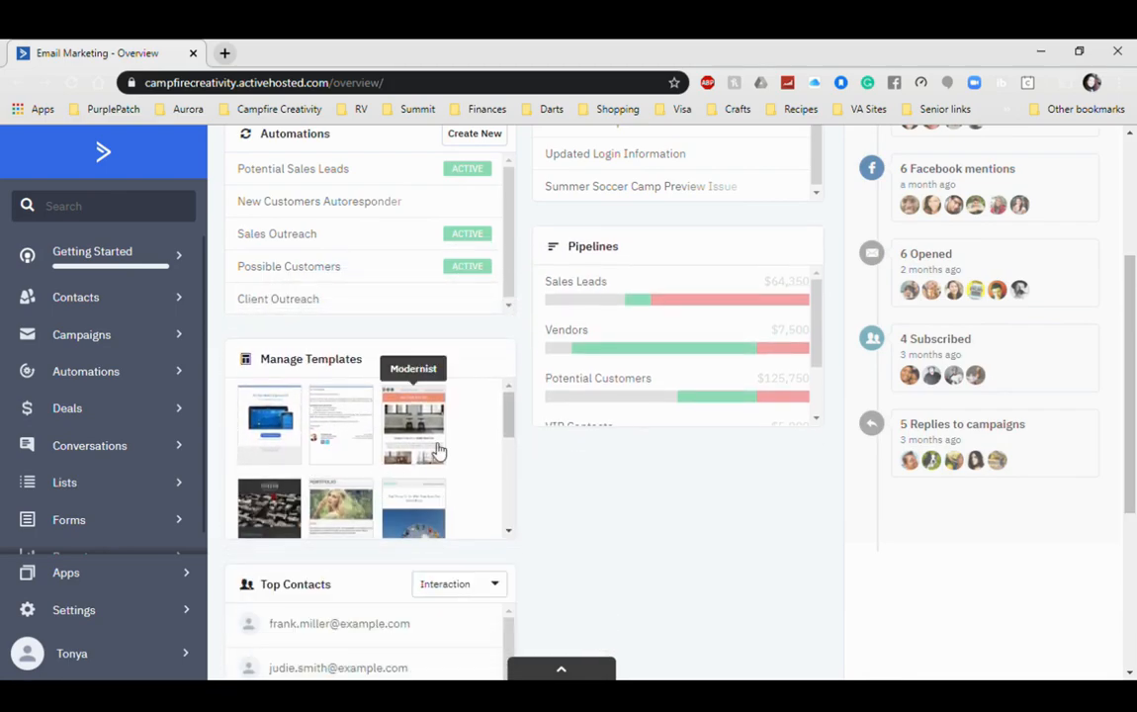
Step: Place the Top Contacts widget beneath Pipelines in the middle column
scroll(659, 523, "down", 2)
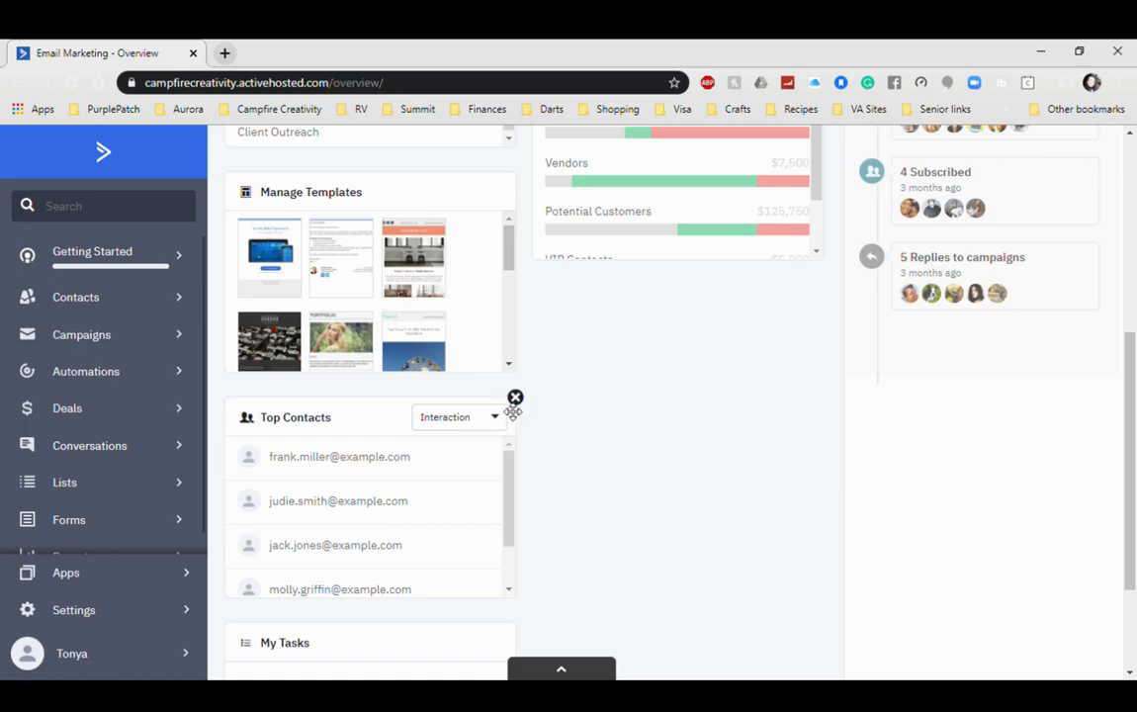
left_click_drag(520, 401, 720, 294)
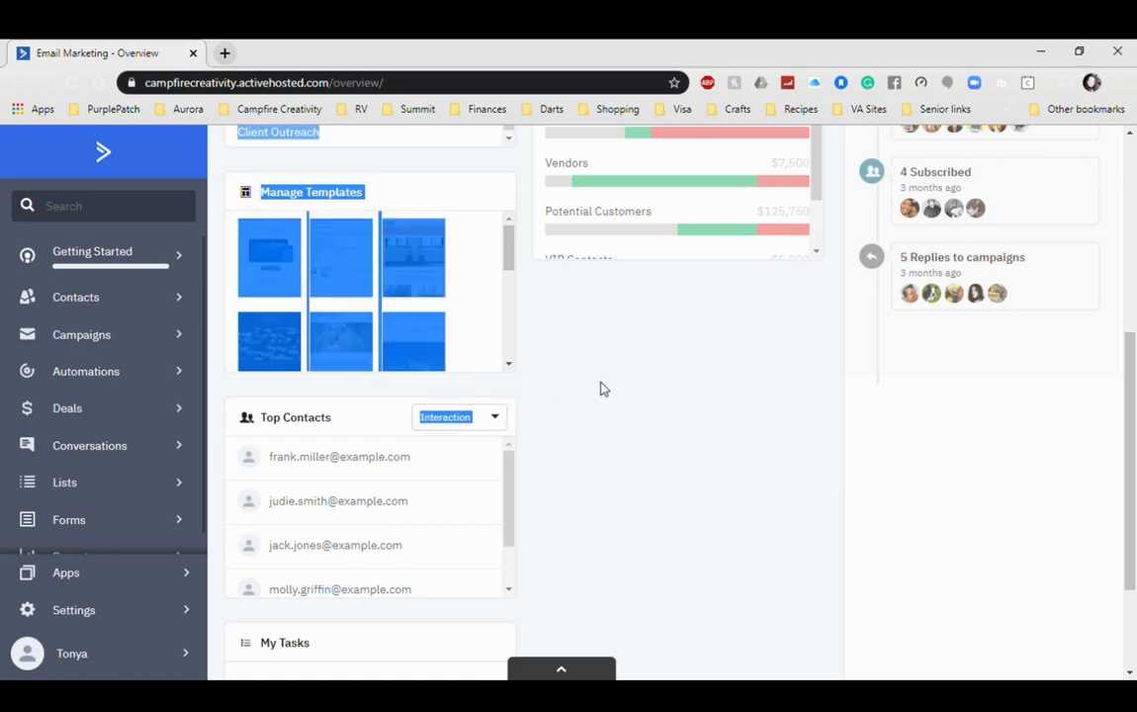
left_click_drag(353, 424, 677, 376)
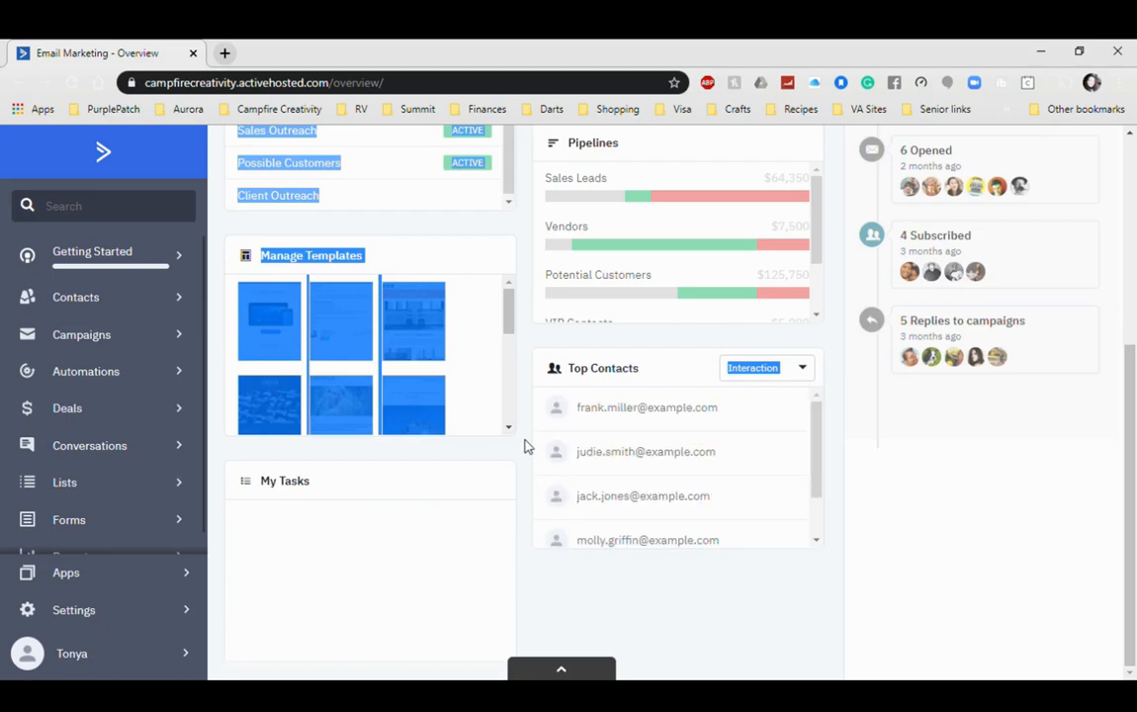
scroll(526, 447, "up", 3)
left_click(525, 447)
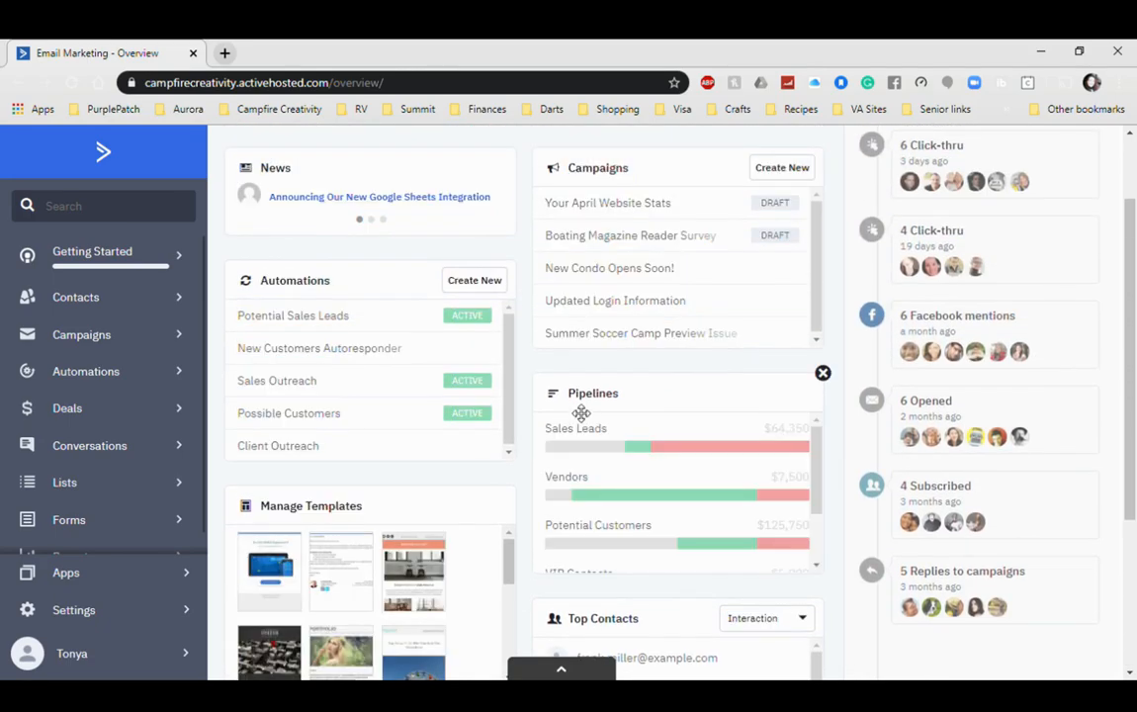
scroll(523, 425, "up", 1)
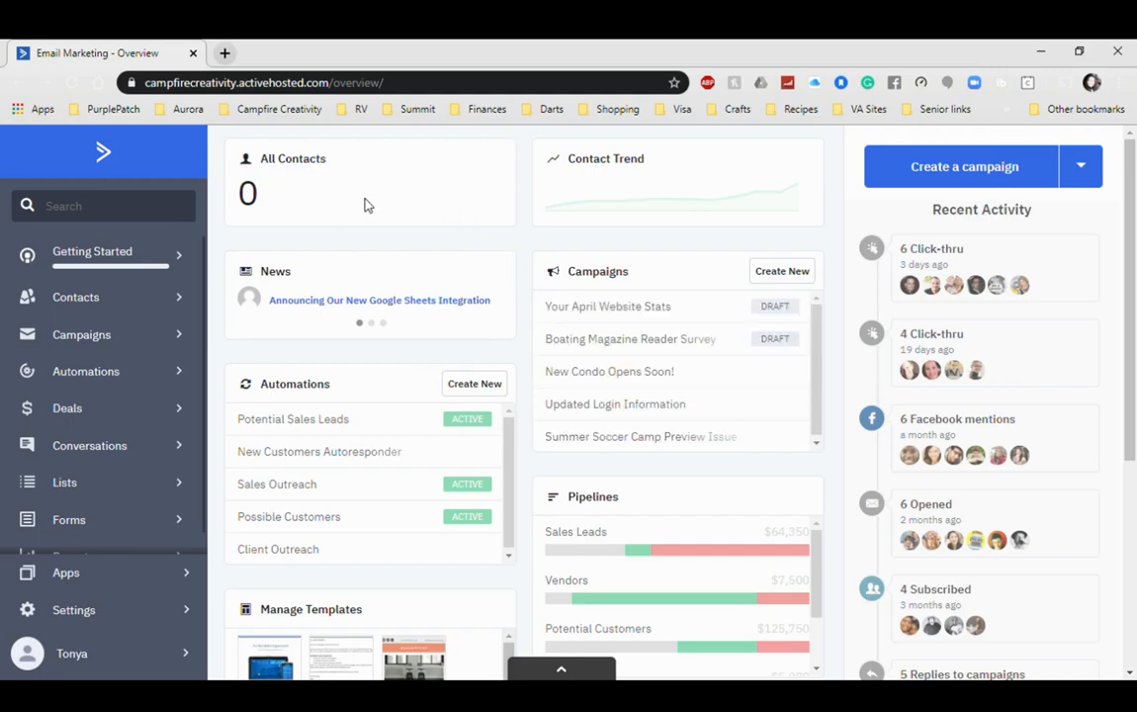
mouse_move(335, 168)
left_click(494, 163)
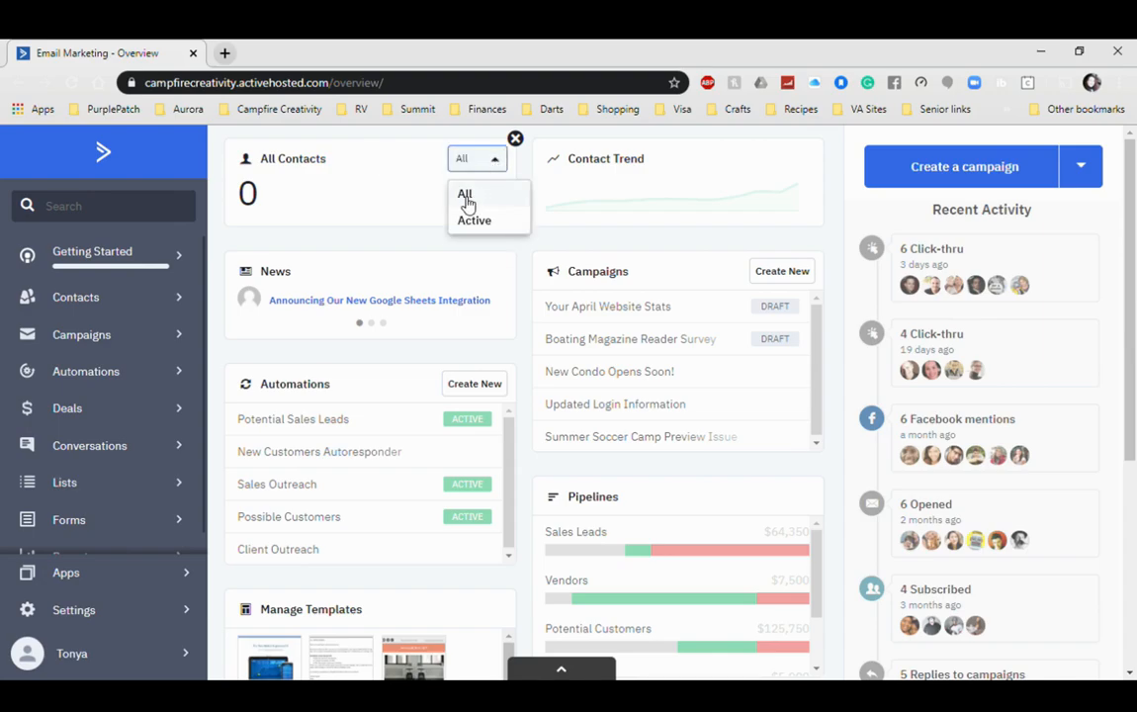
left_click(416, 167)
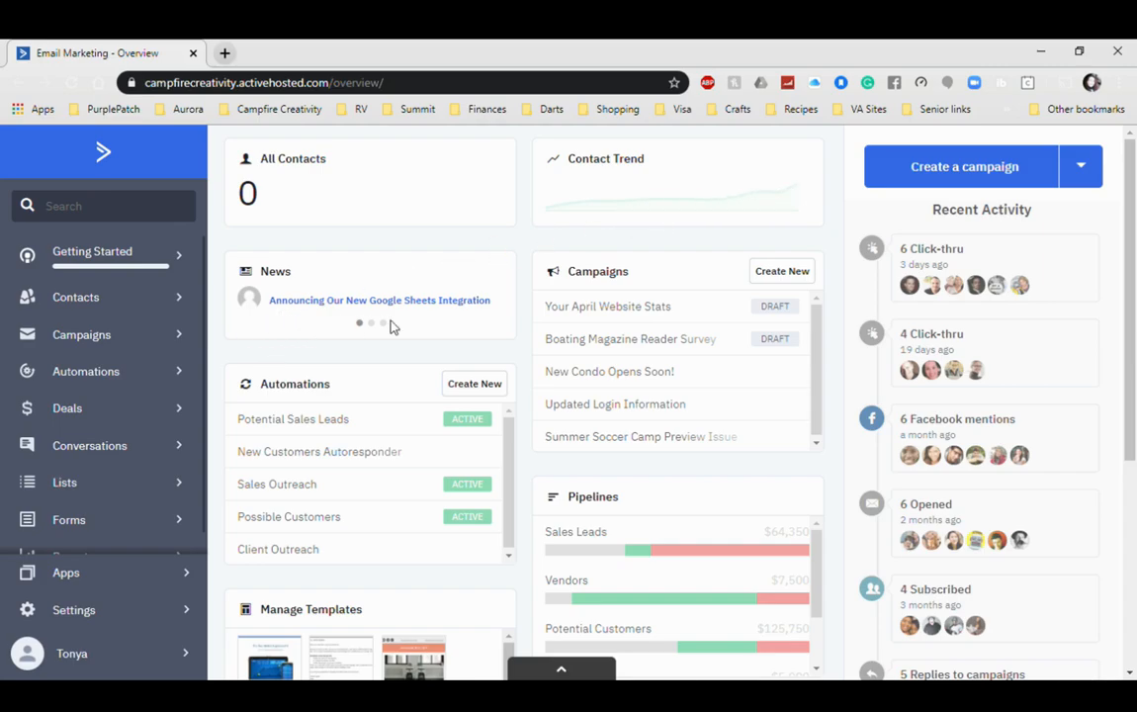
mouse_move(373, 288)
scroll(835, 390, "down", 2)
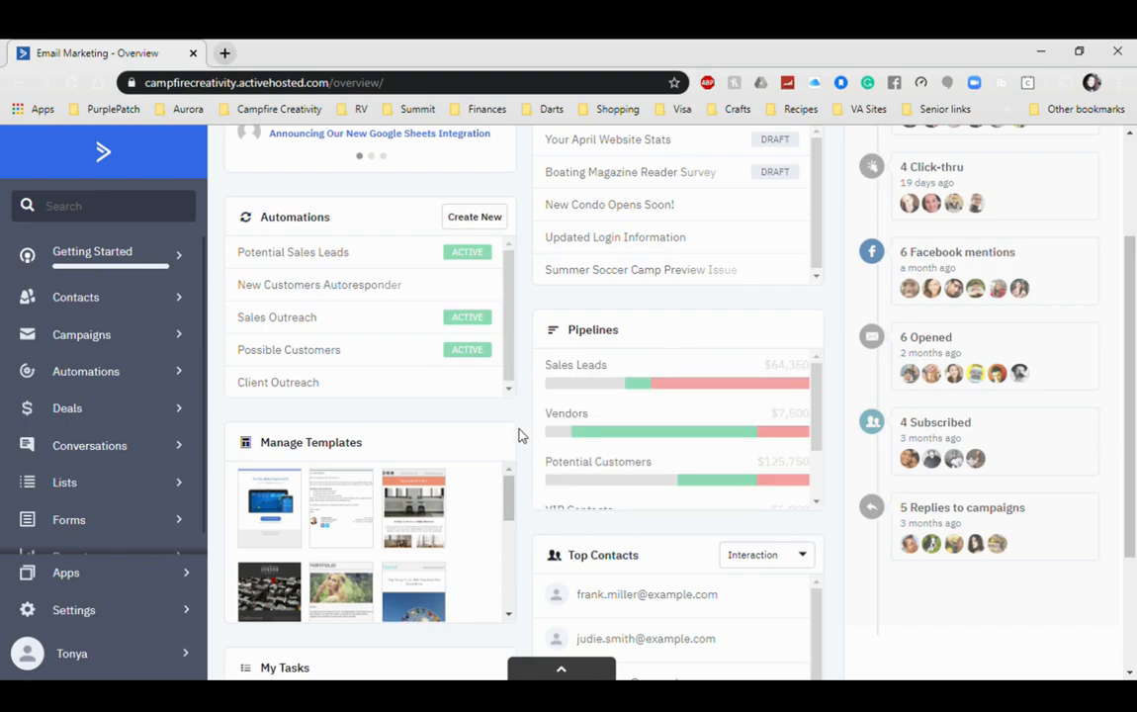
scroll(521, 440, "down", 2)
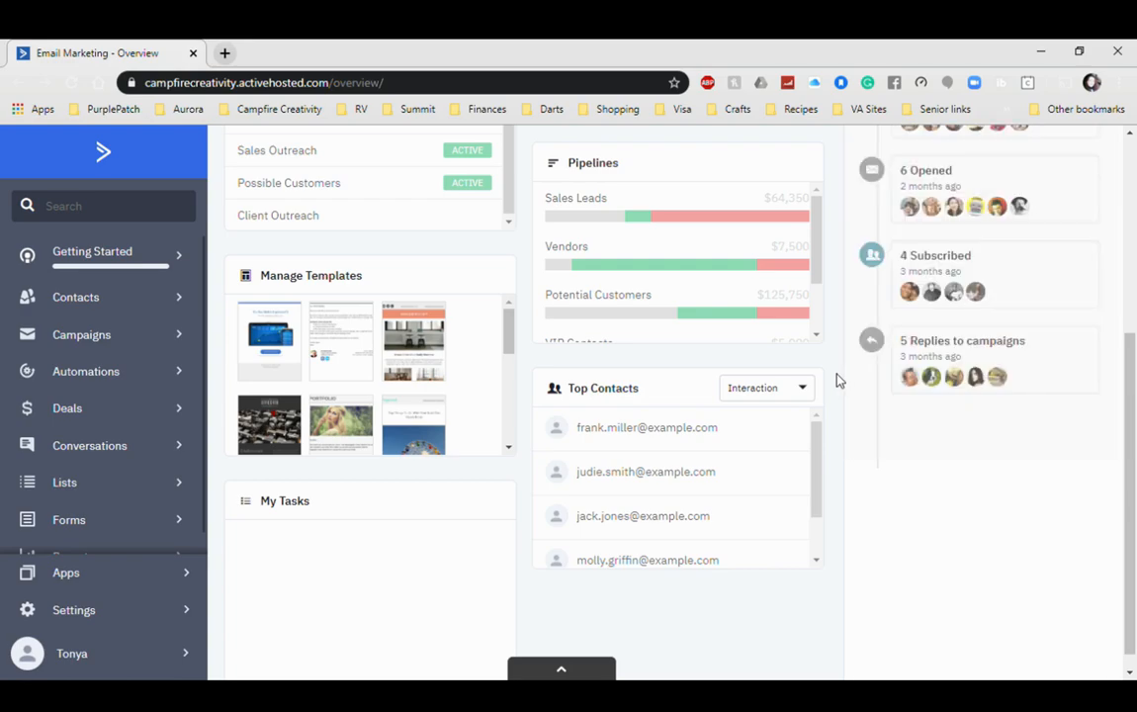
left_click(810, 389)
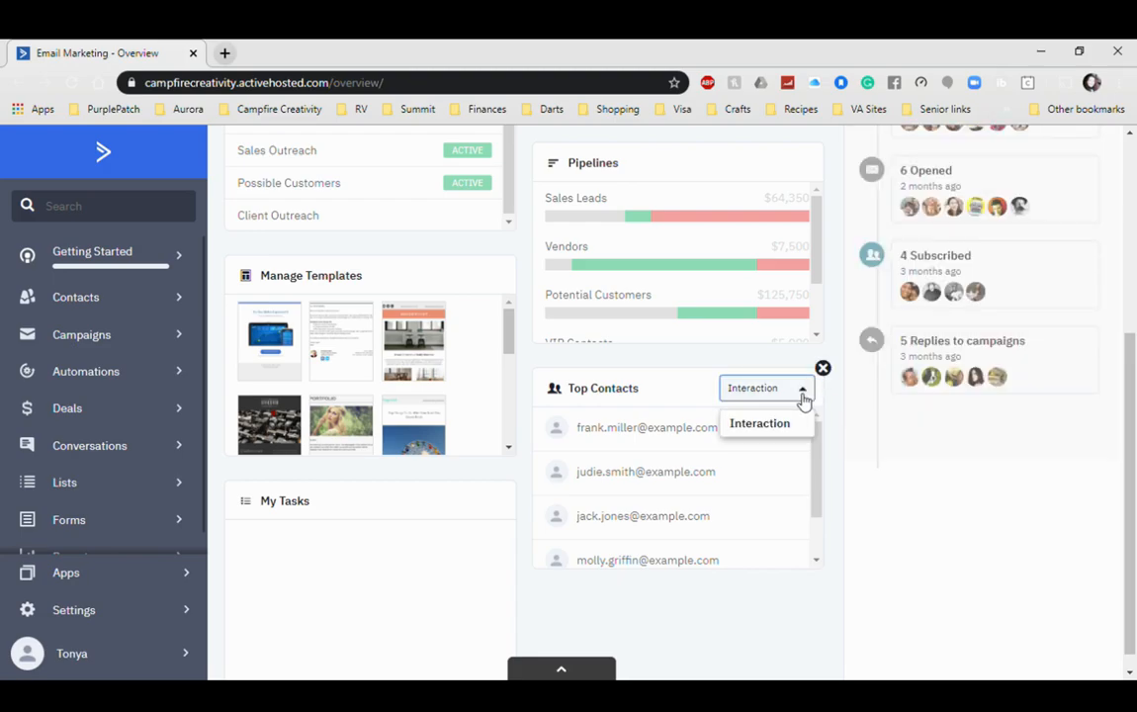
left_click(831, 393)
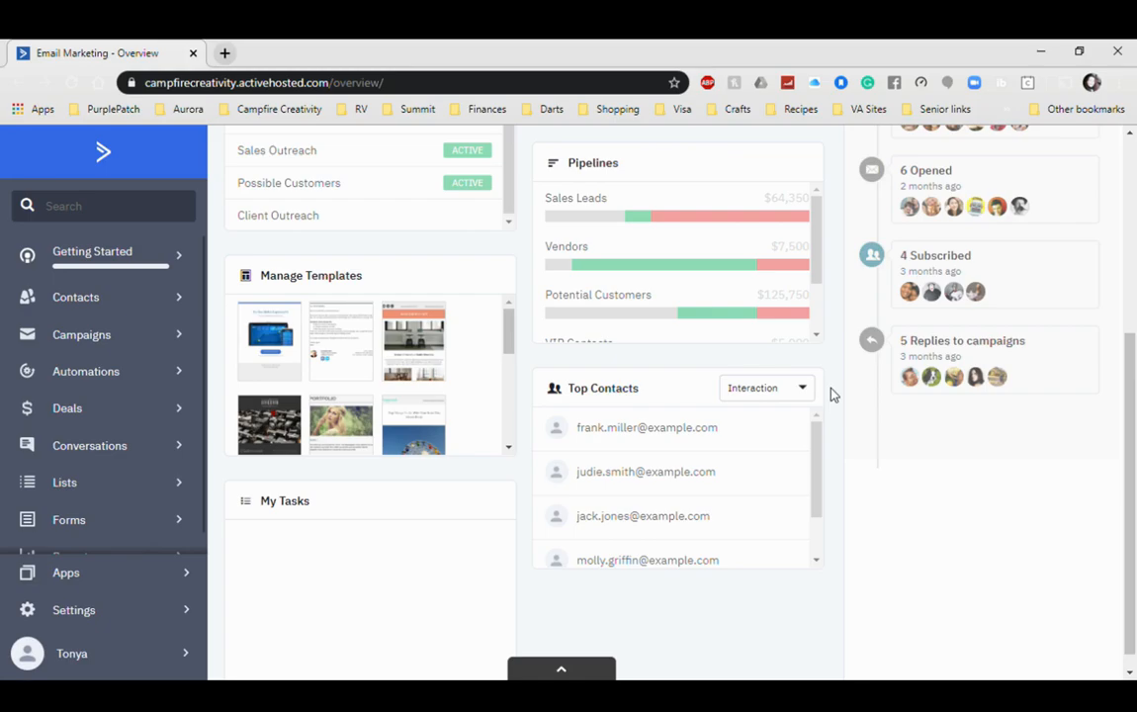
scroll(830, 386, "up", 1)
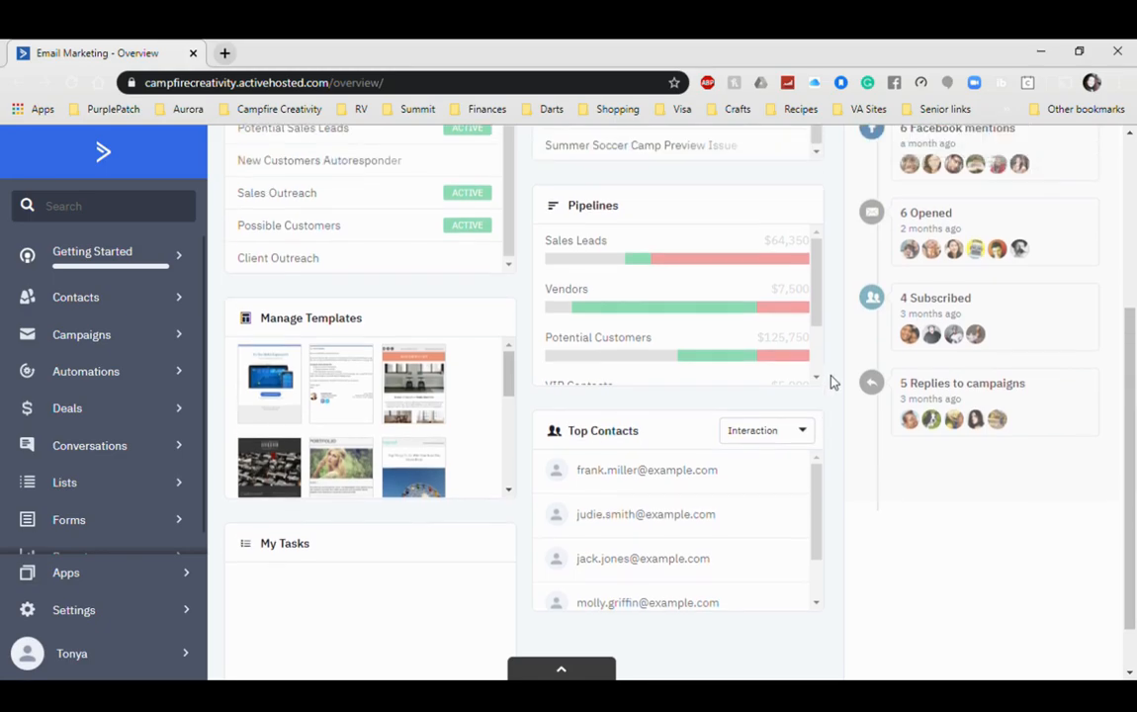
scroll(830, 382, "up", 5)
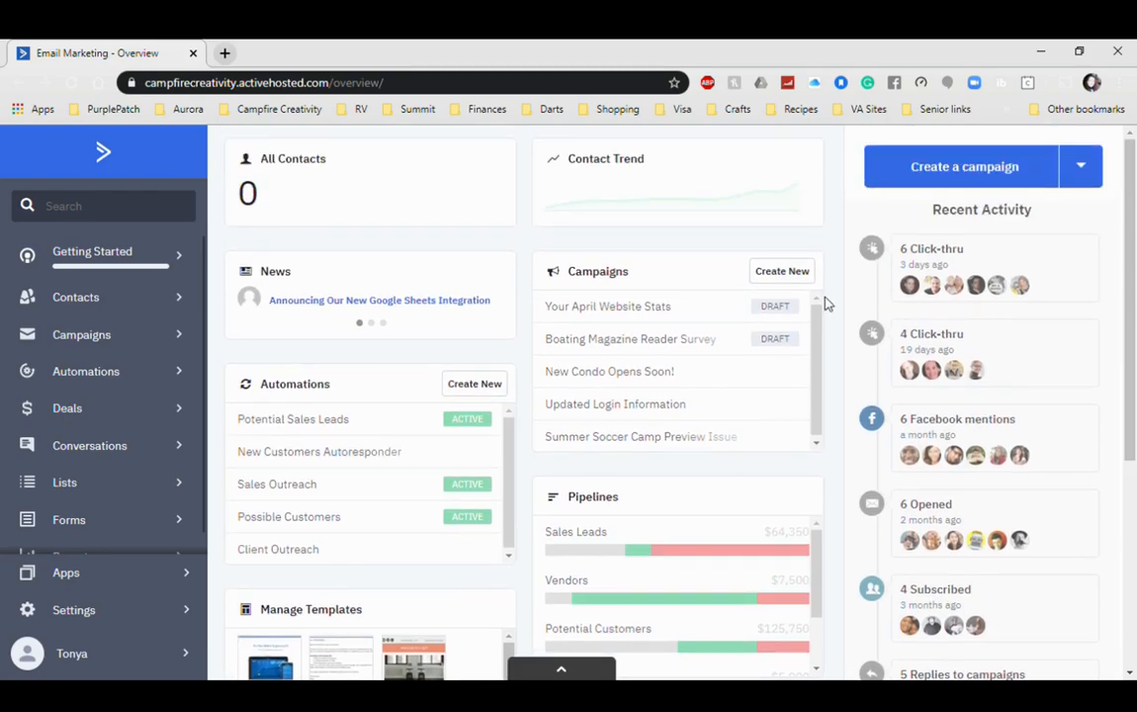
mouse_move(829, 259)
mouse_move(845, 309)
scroll(829, 421, "down", 3)
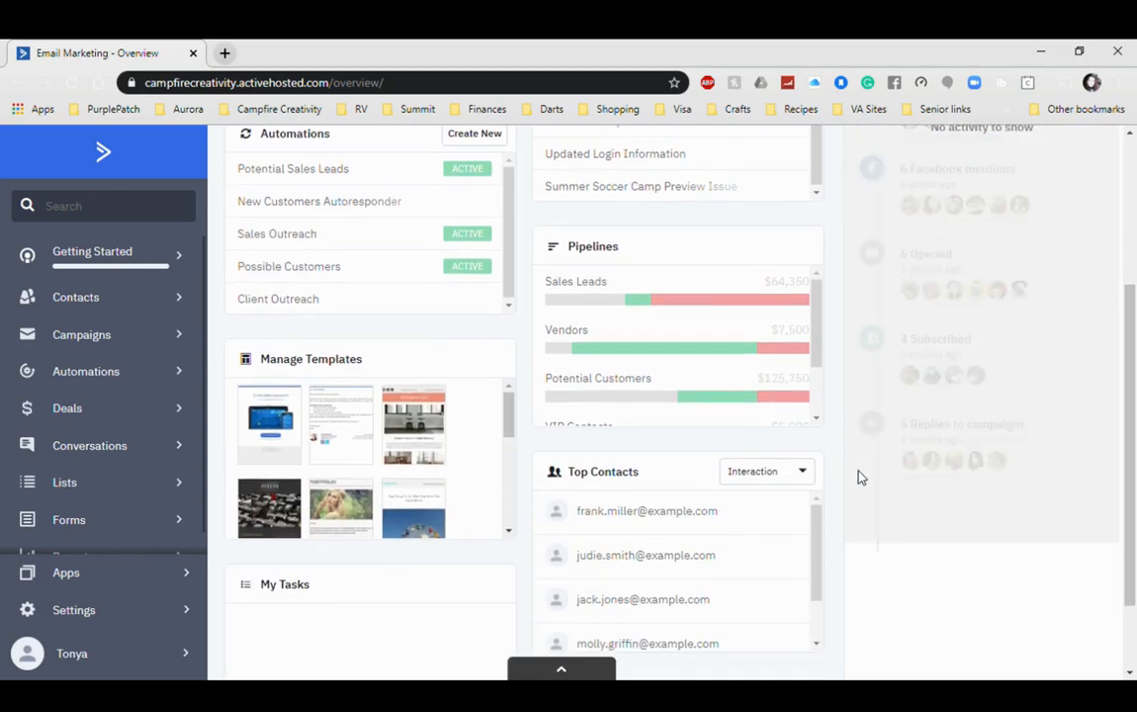
scroll(845, 432, "up", 3)
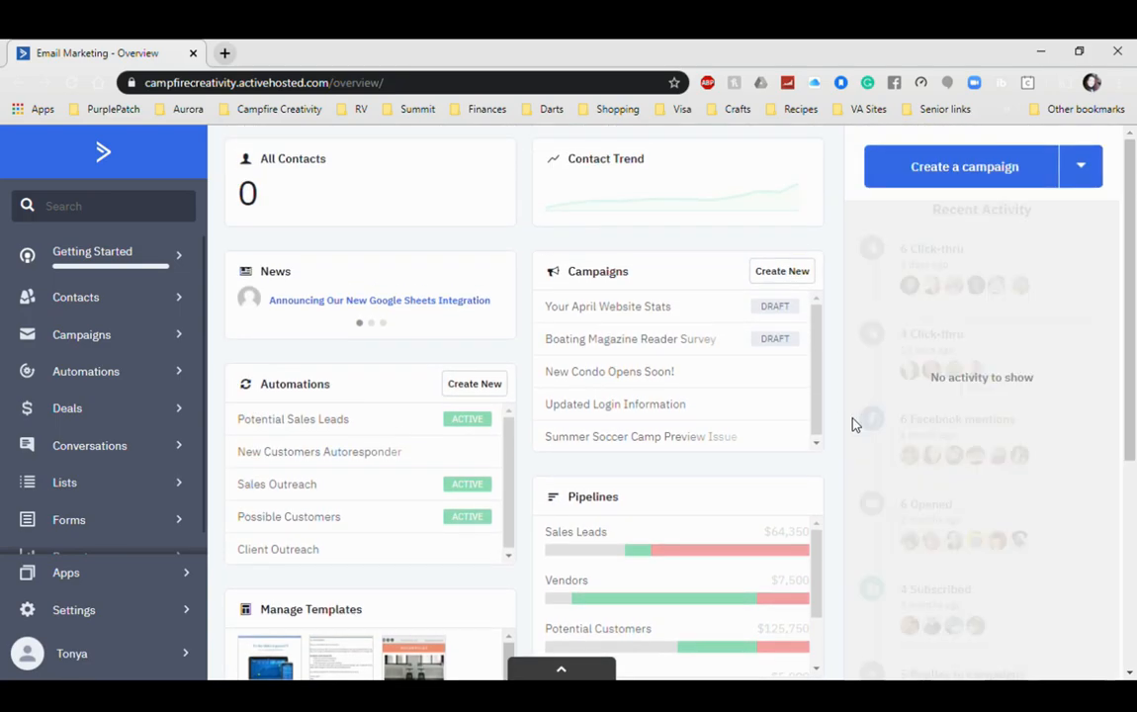
Step: Open Getting Started and review the checklist, where only Create a List is complete
left_click(93, 267)
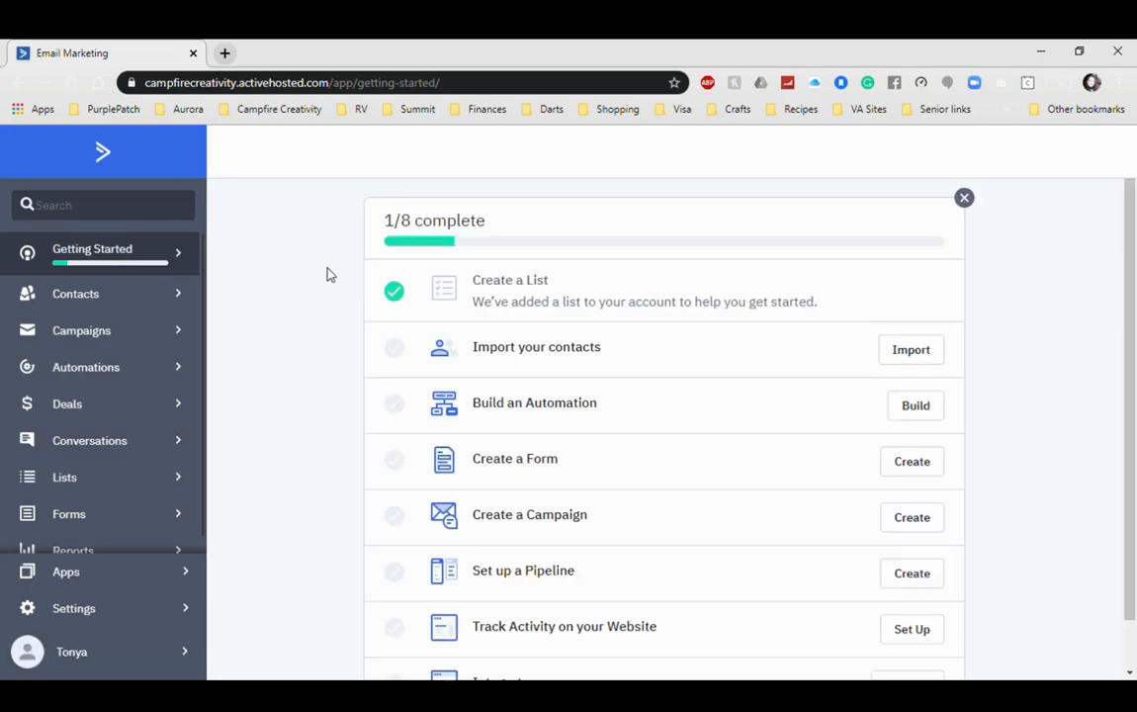
scroll(327, 351, "down", 1)
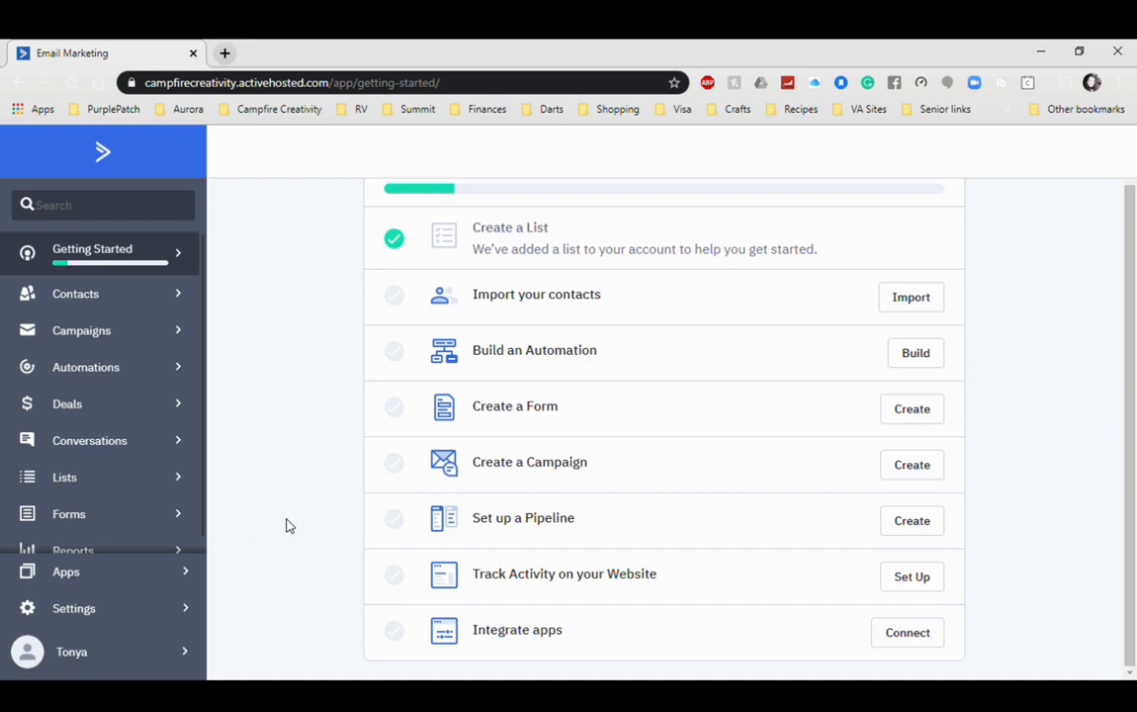
Step: On the empty Contacts page, view the Status filter choices and reveal Advanced Search
left_click(85, 300)
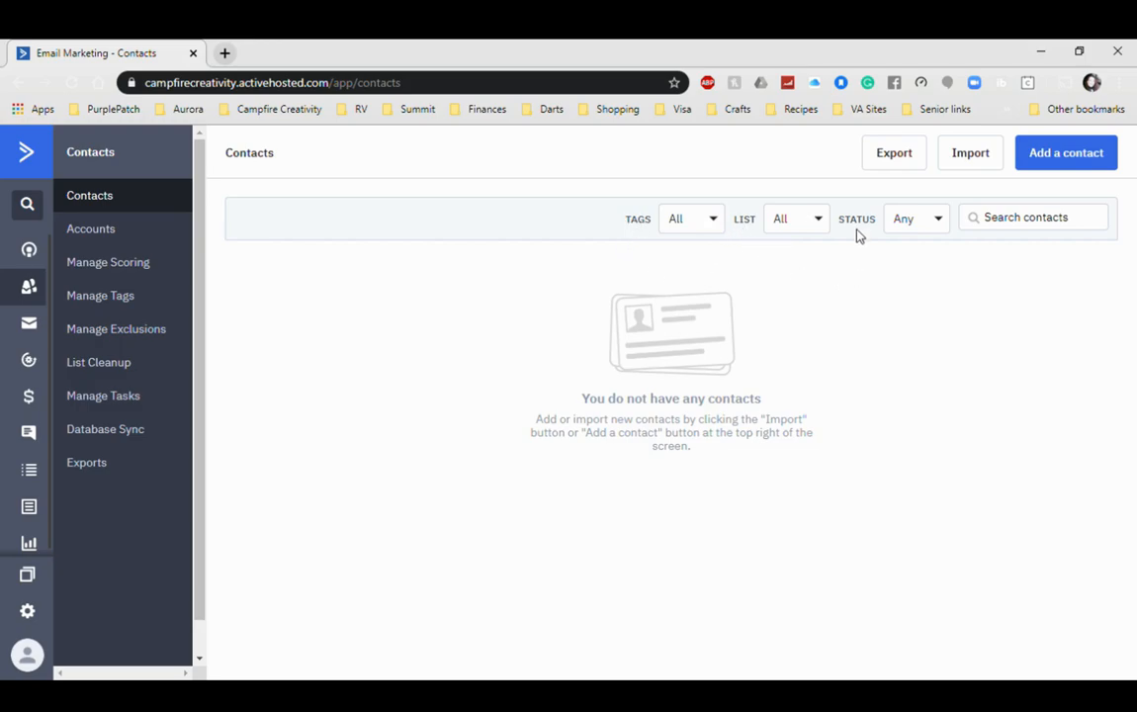
left_click(934, 226)
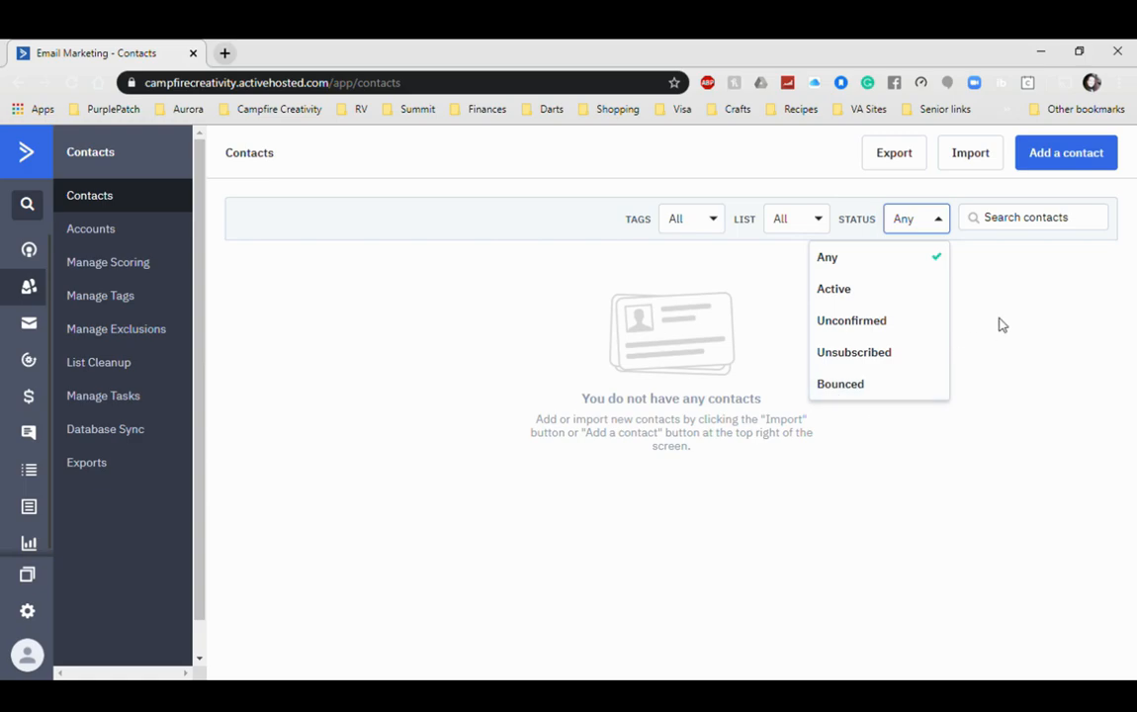
left_click(1015, 232)
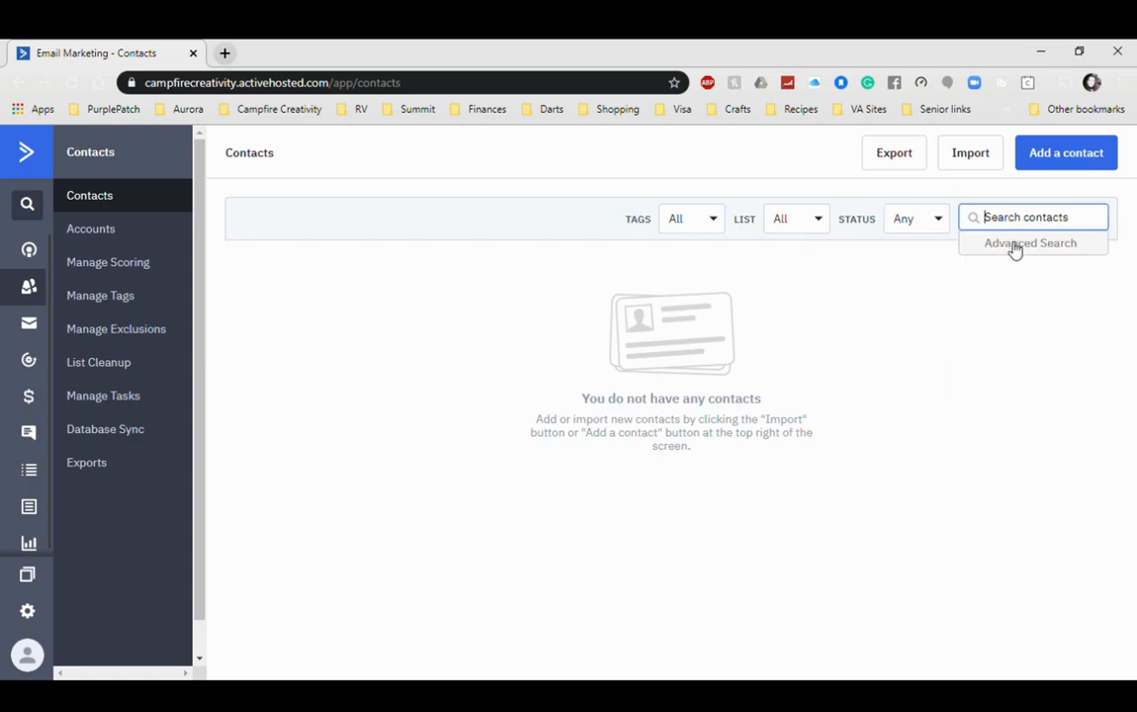
Step: Open the Advanced Search segment builder, then move on to Manage Tags
left_click(1015, 246)
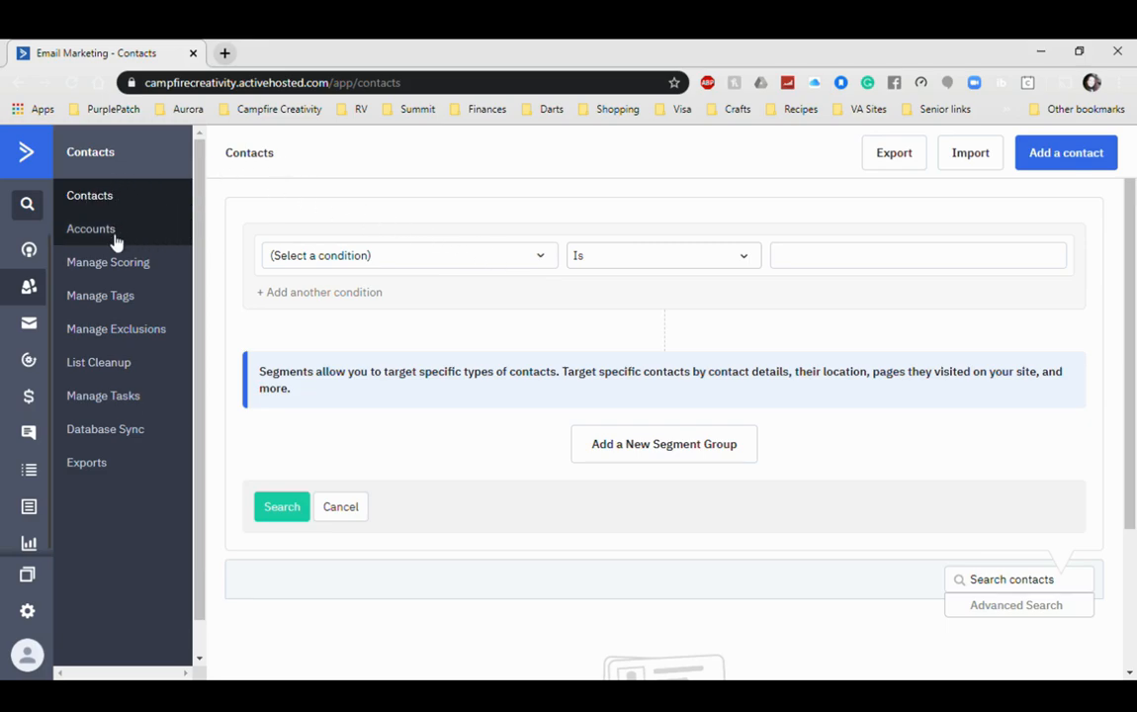
left_click(97, 302)
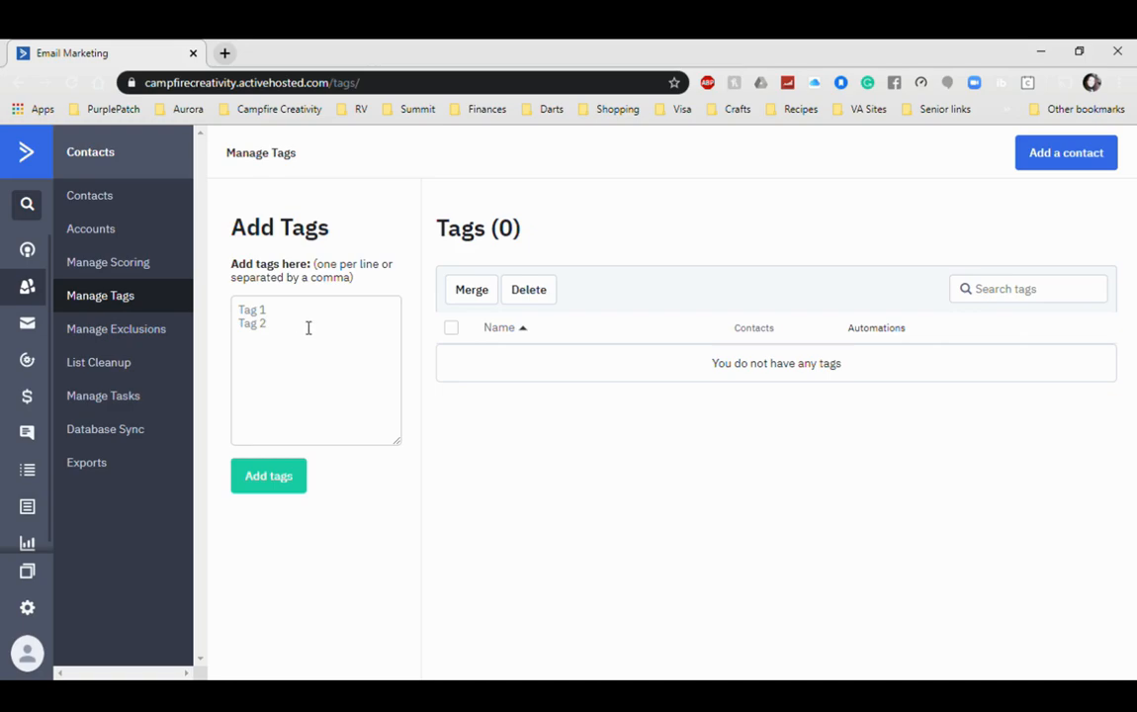
Step: Leave the empty Manage Tags page for the Campaigns area
left_click(28, 326)
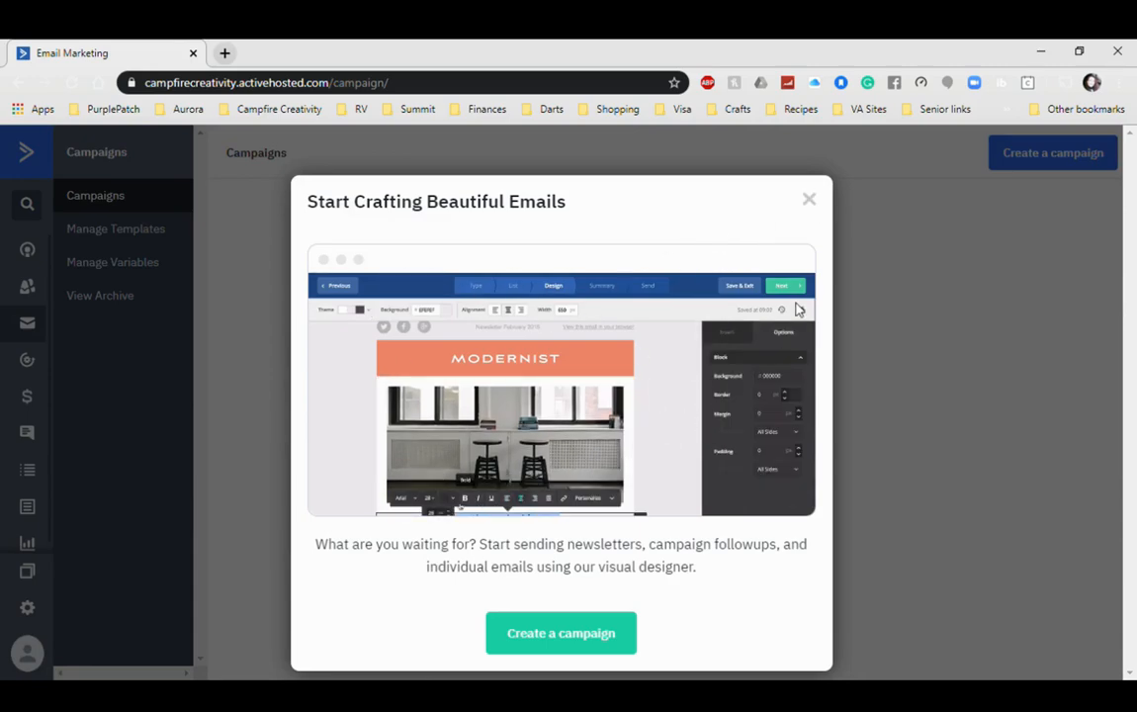
Step: Close the 'Start Crafting Beautiful Emails' welcome prompt on the Campaigns page
left_click(808, 199)
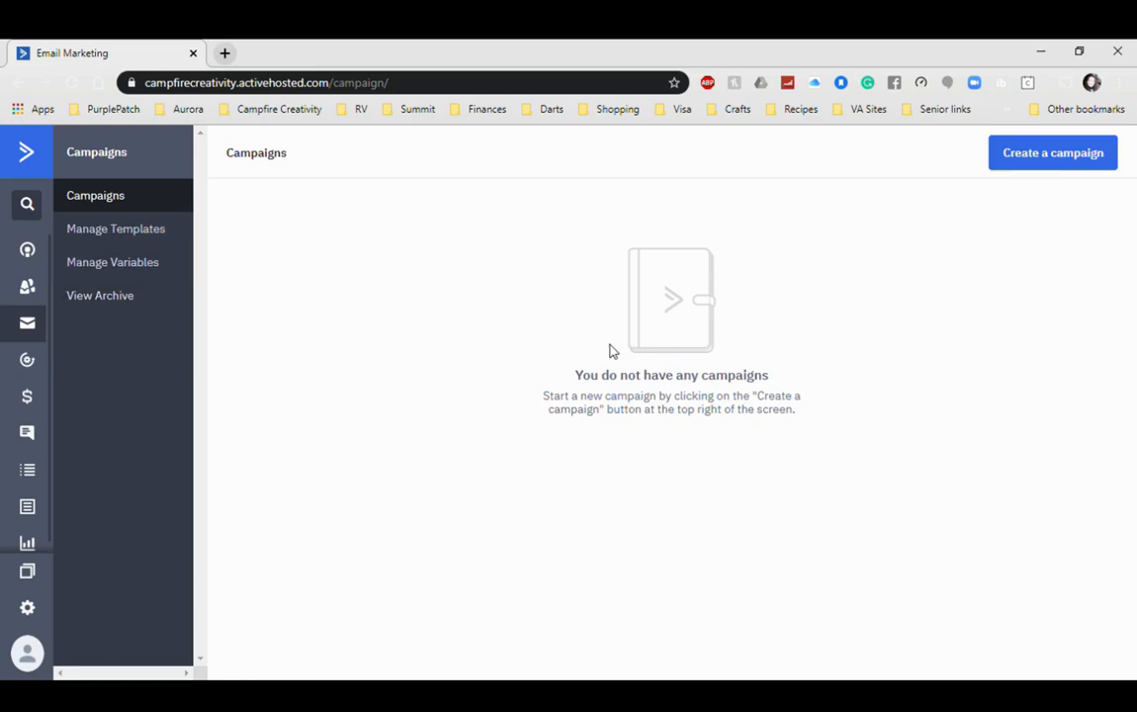
Step: Visit the empty Automations area, then move on to Manage Lists
left_click(36, 367)
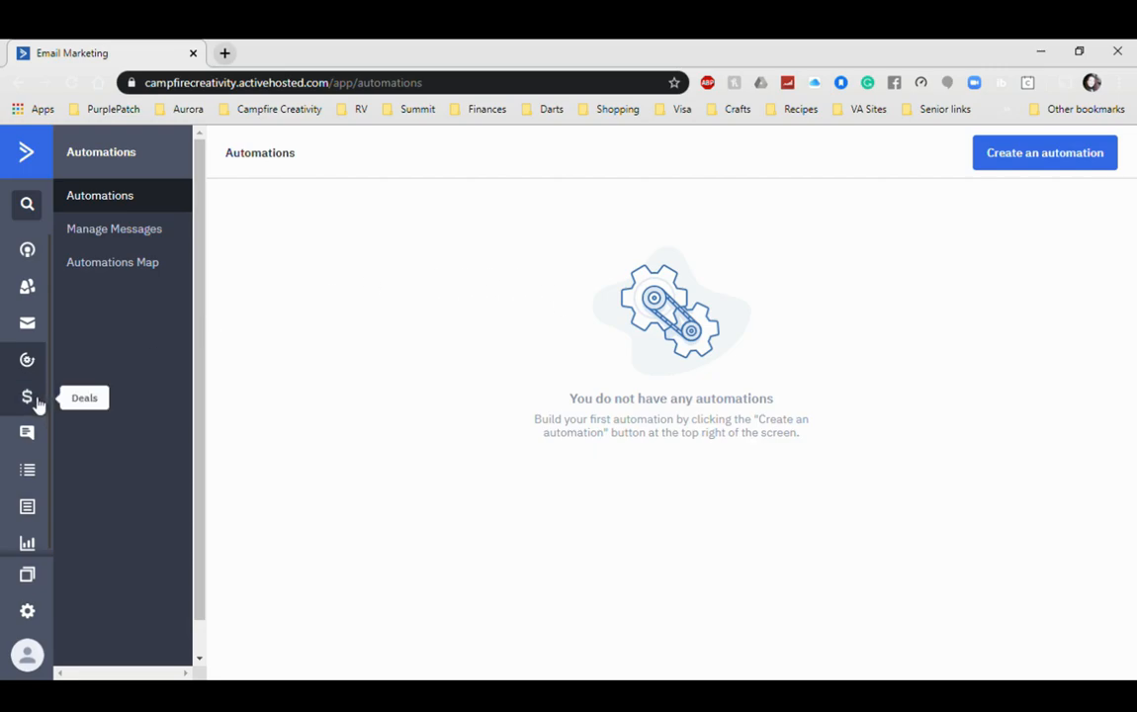
left_click(27, 472)
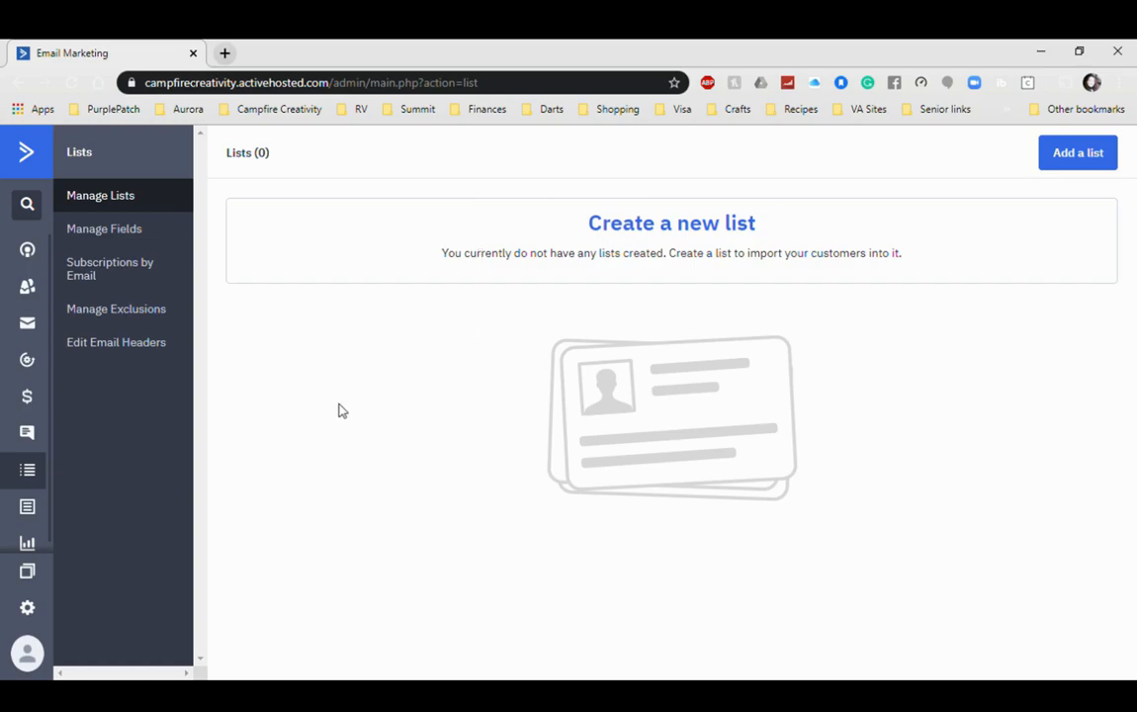
Step: Go to Forms and close the 'Building Forms Just Got Easier' introduction
left_click(27, 508)
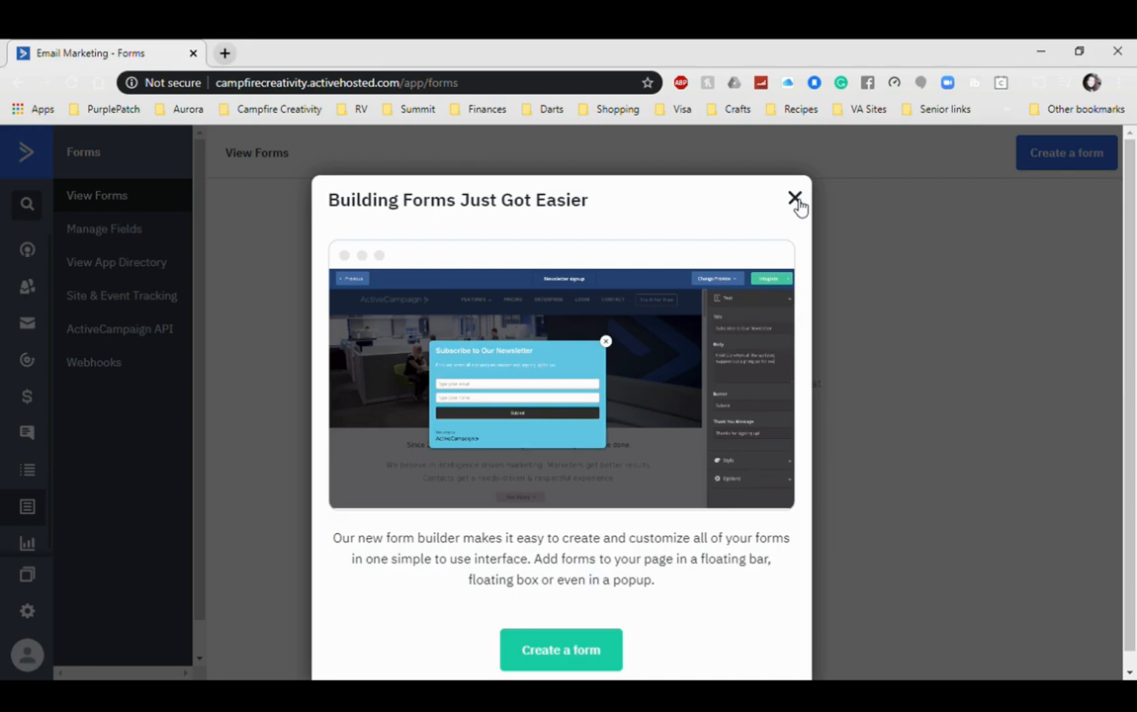
left_click(795, 200)
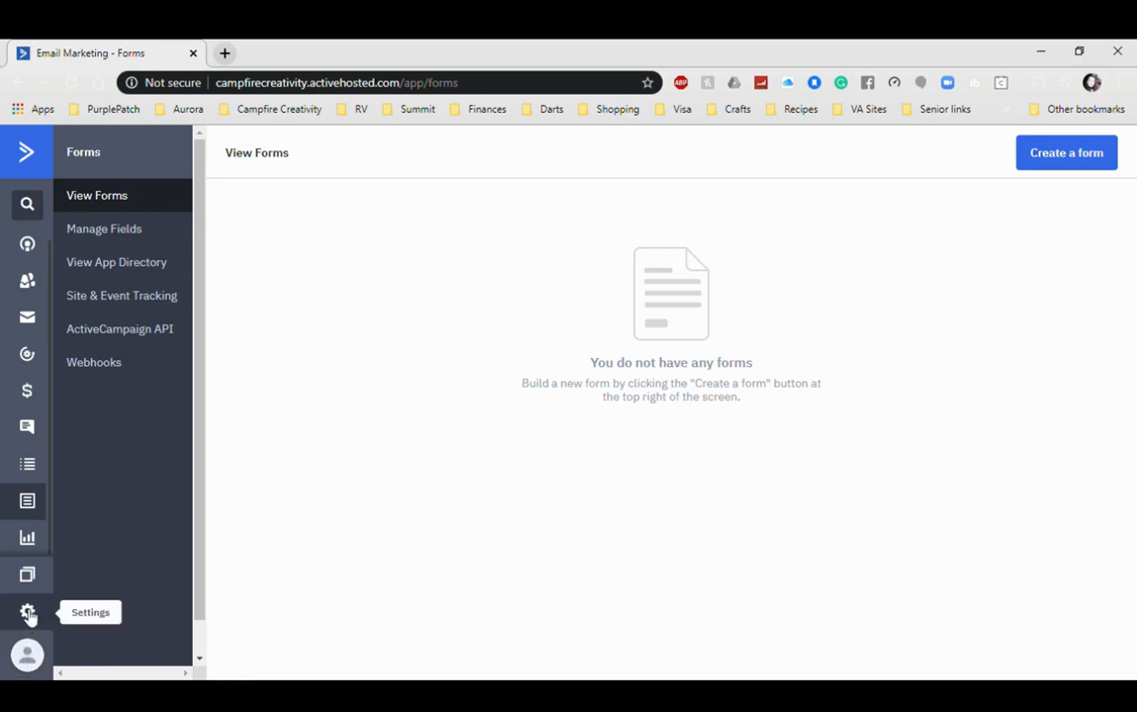
Step: Scroll through Account Settings, then switch to the empty Addresses settings page
left_click(28, 612)
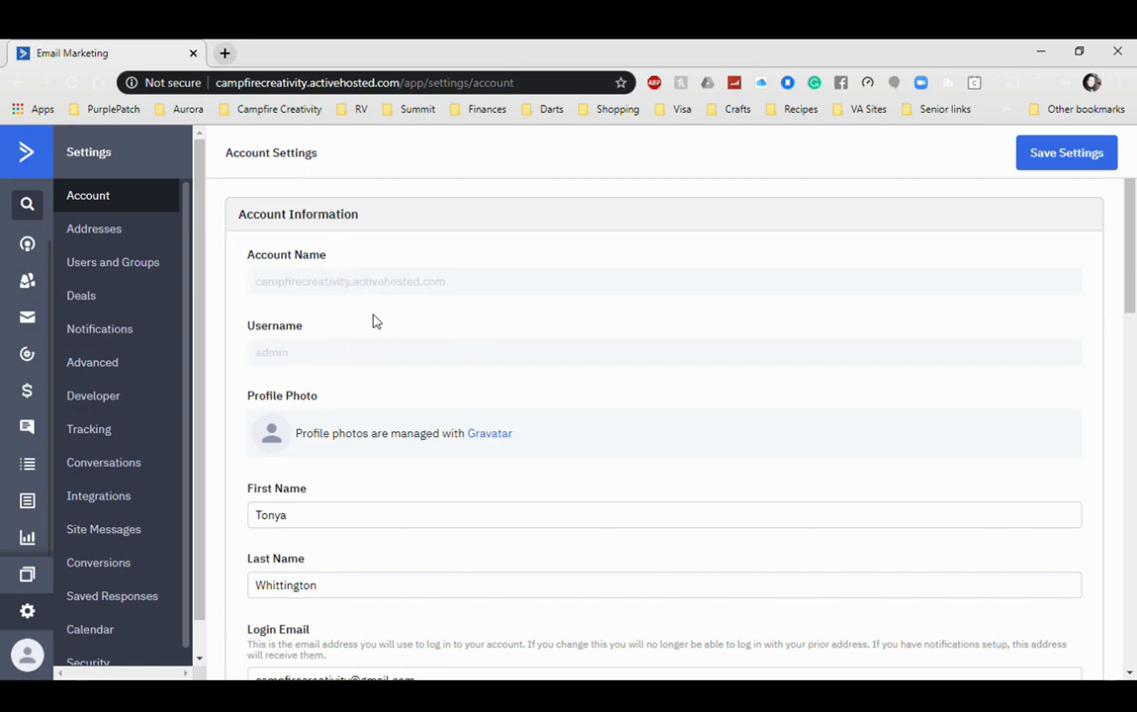
scroll(374, 319, "down", 6)
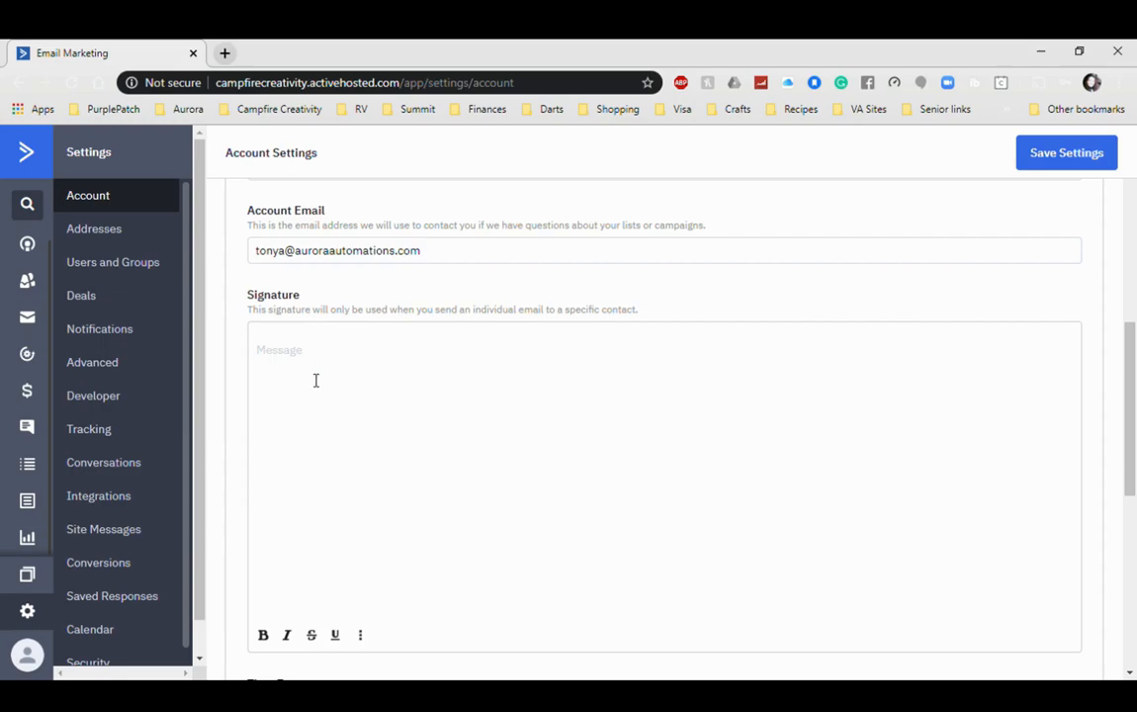
scroll(320, 376, "down", 1)
scroll(321, 377, "down", 1)
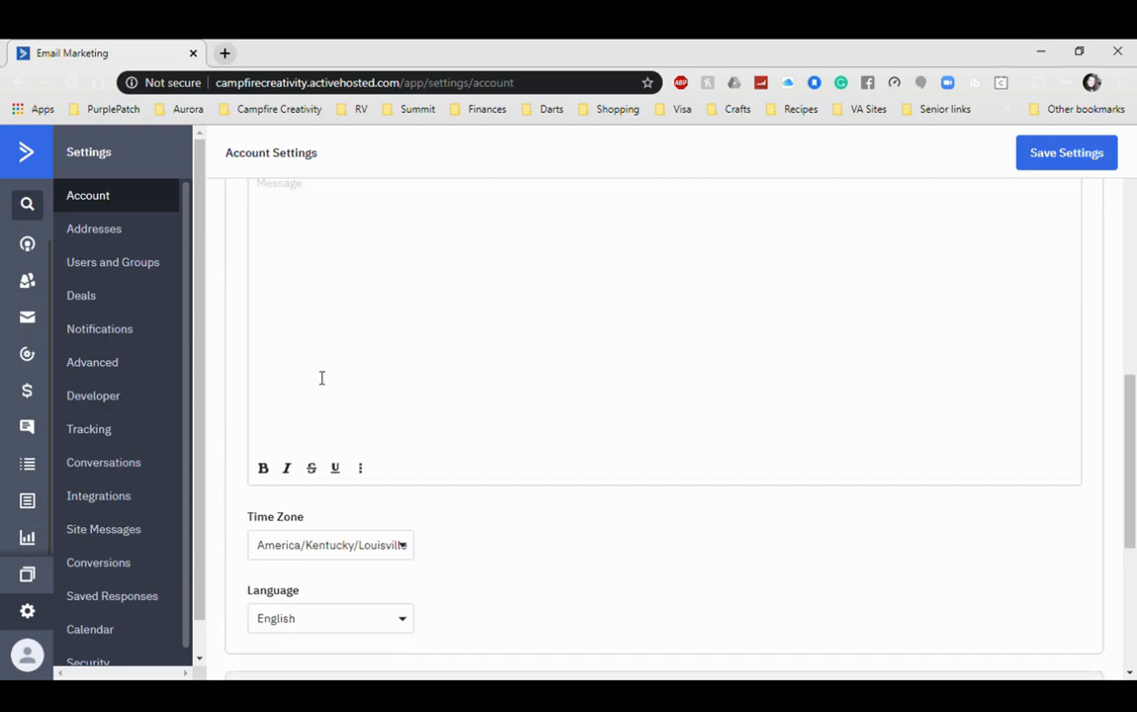
scroll(358, 549, "down", 1)
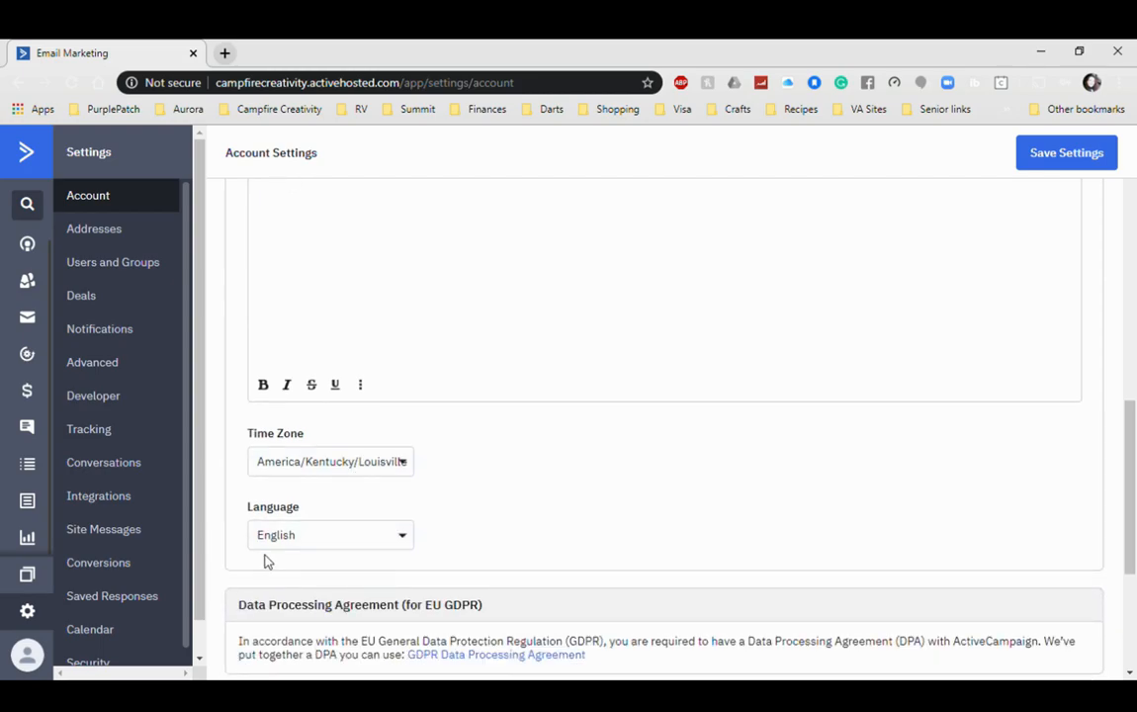
scroll(471, 551, "up", 5)
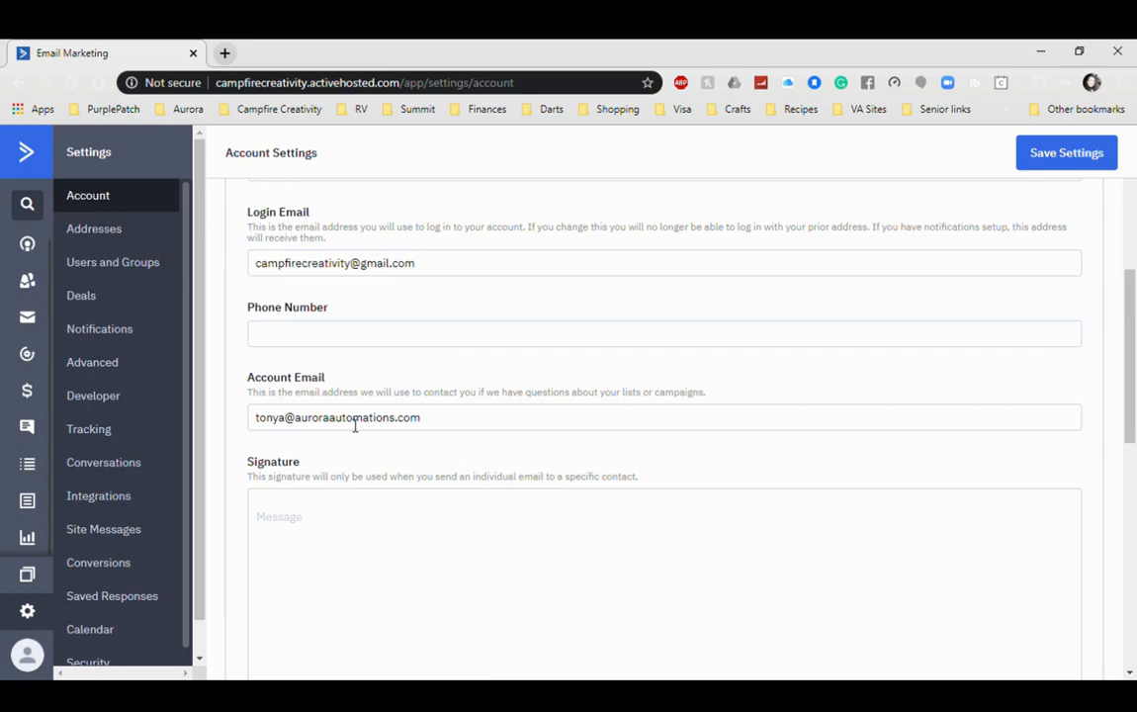
left_click(83, 238)
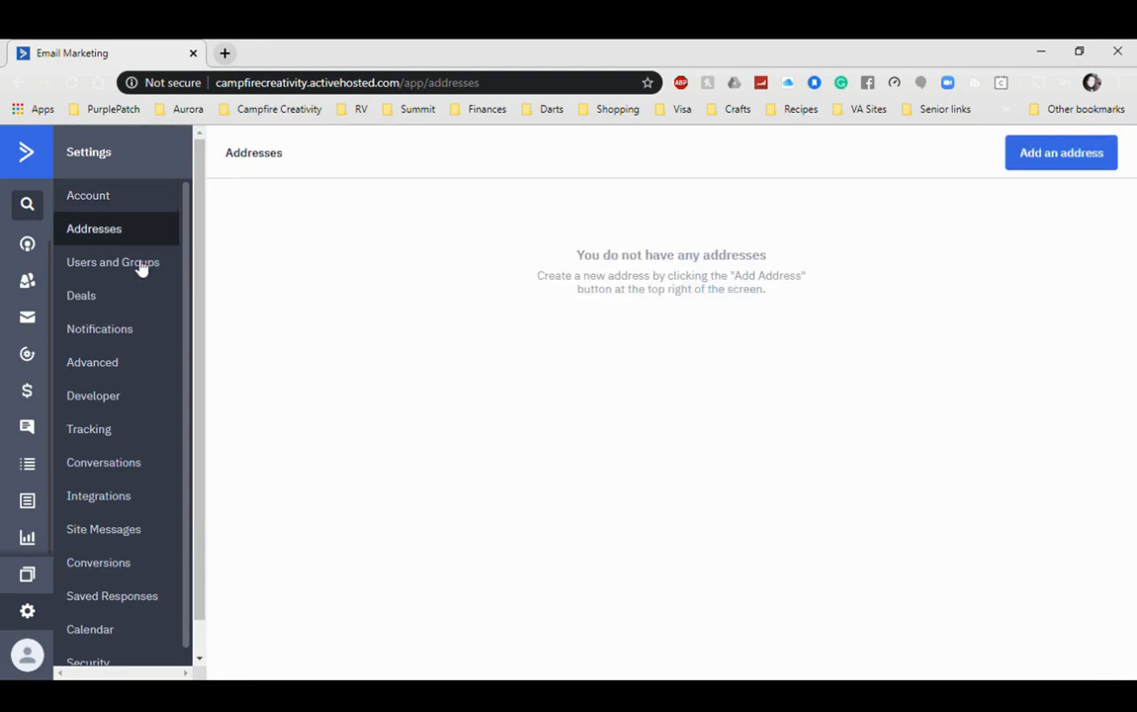
Step: View the Users and Groups list showing the single admin user
left_click(89, 267)
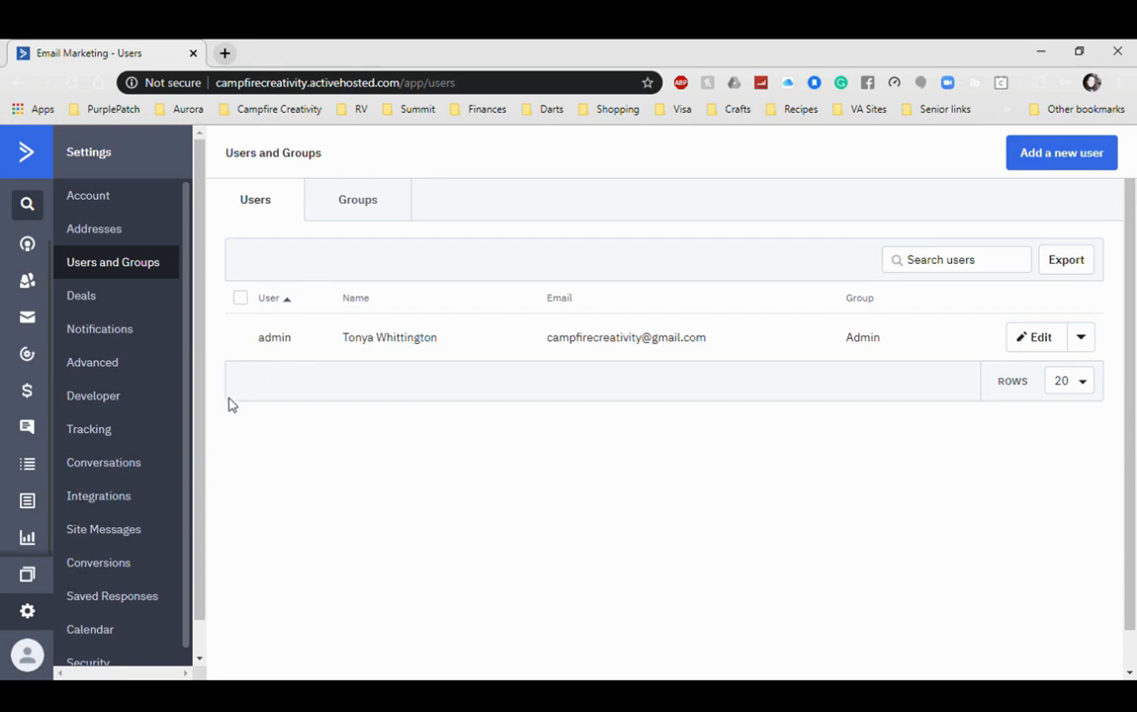
scroll(191, 451, "down", 1)
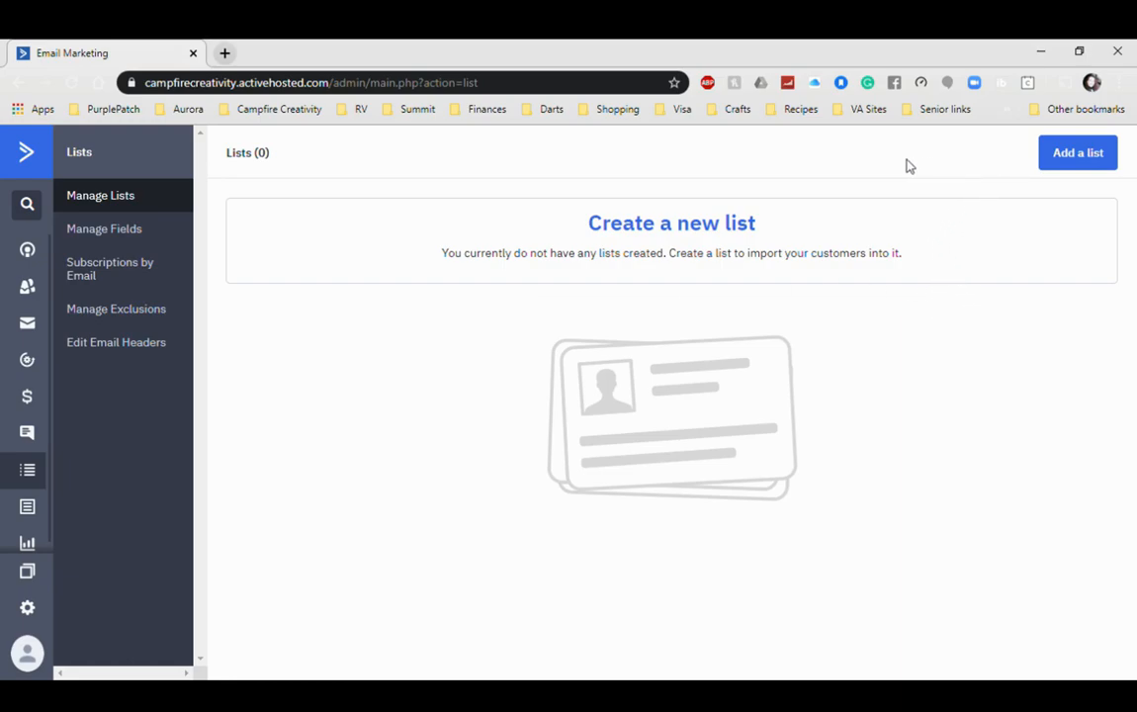
Step: Open the Add a List dialog from the empty Manage Lists page
left_click(1113, 157)
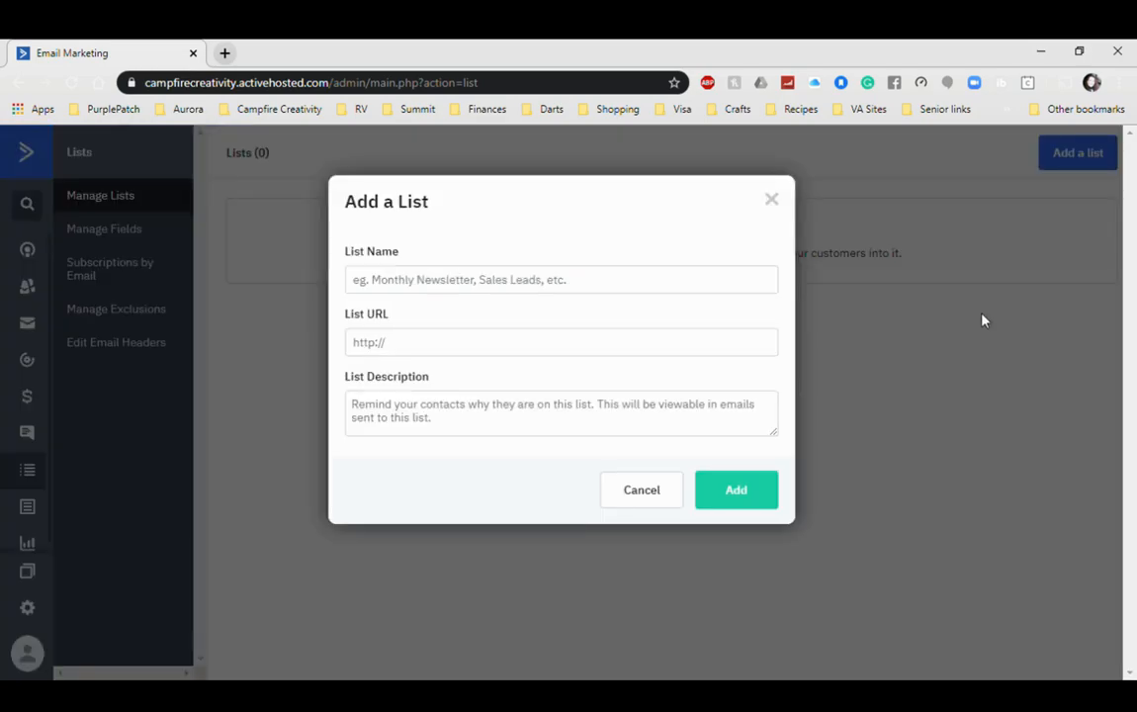
left_click(380, 286)
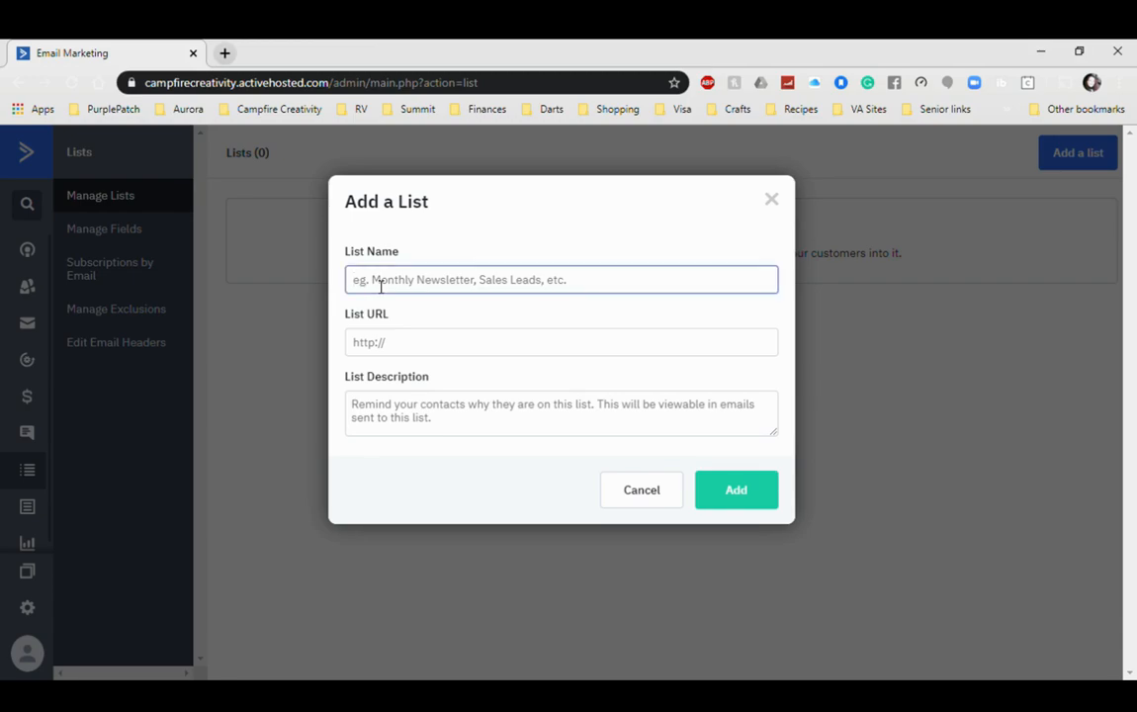
type("All Ca")
type("ntacts")
key("Tab")
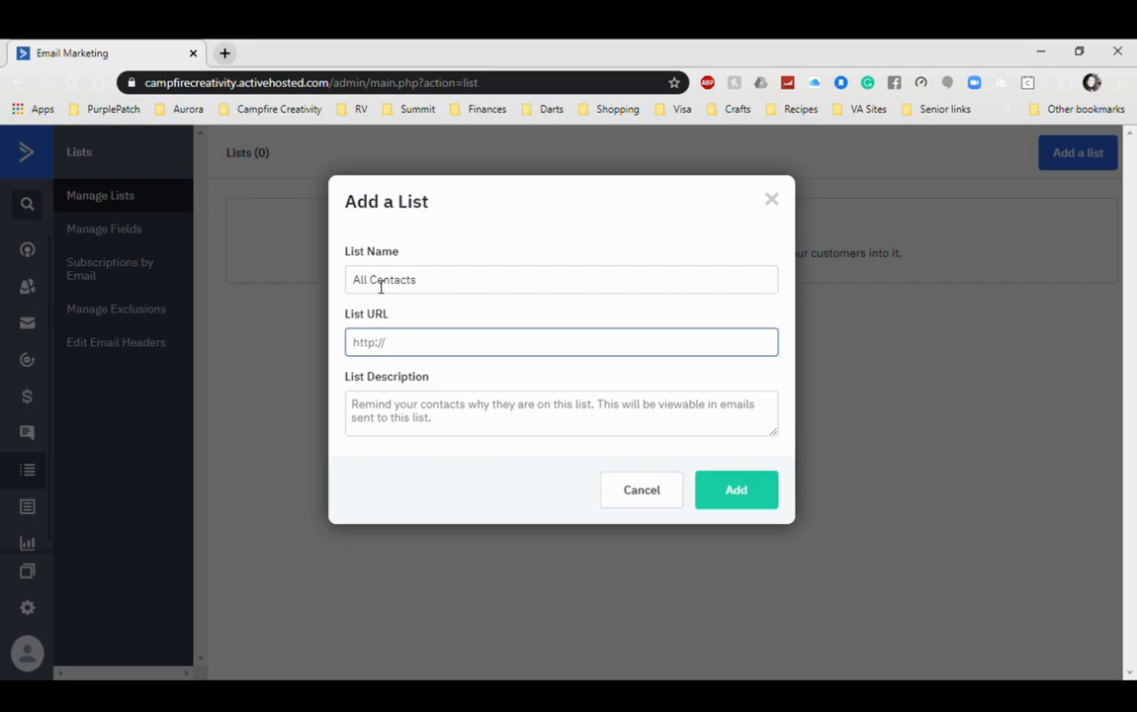
type("www.campfirecreativity.")
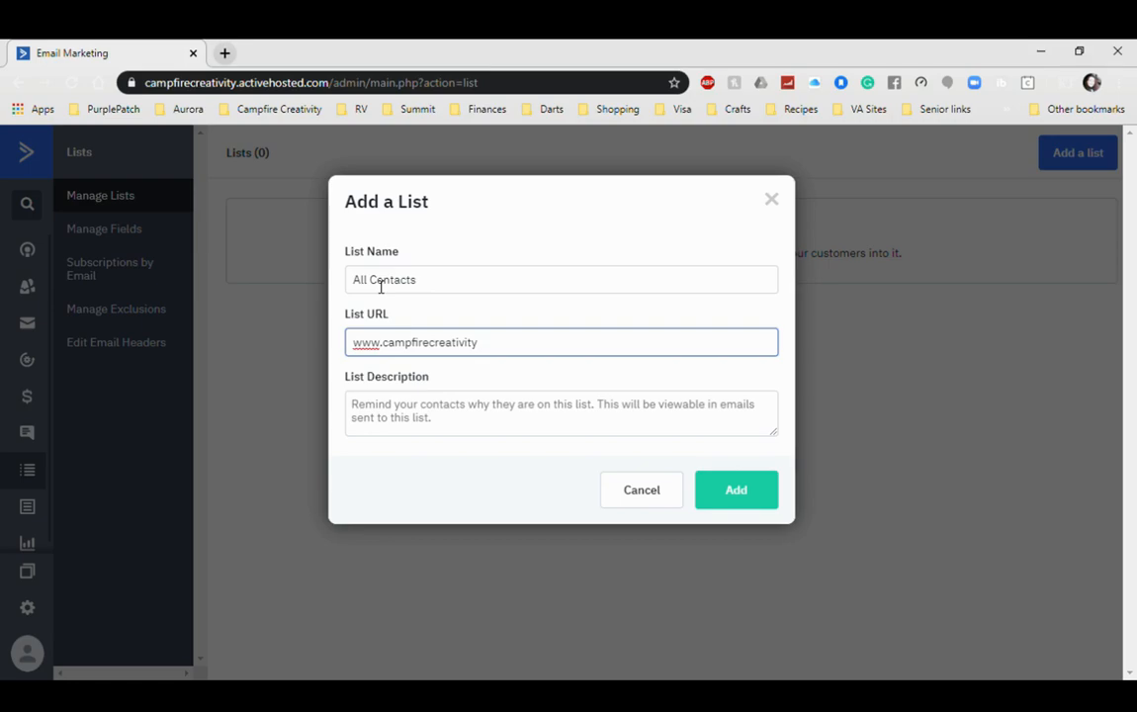
type("com")
left_click_drag(438, 342, 515, 355)
left_click_drag(436, 360, 345, 363)
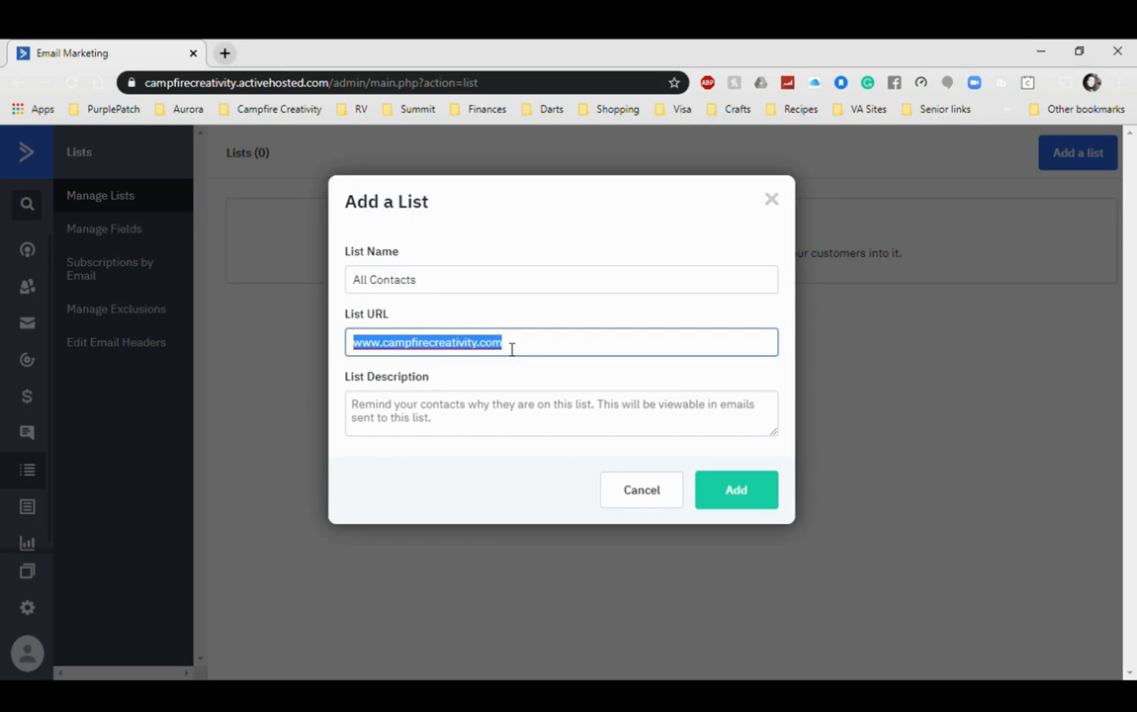
Step: Write the list description ending 'subscribed or downloaded one of our content pieces.'
left_click(360, 416)
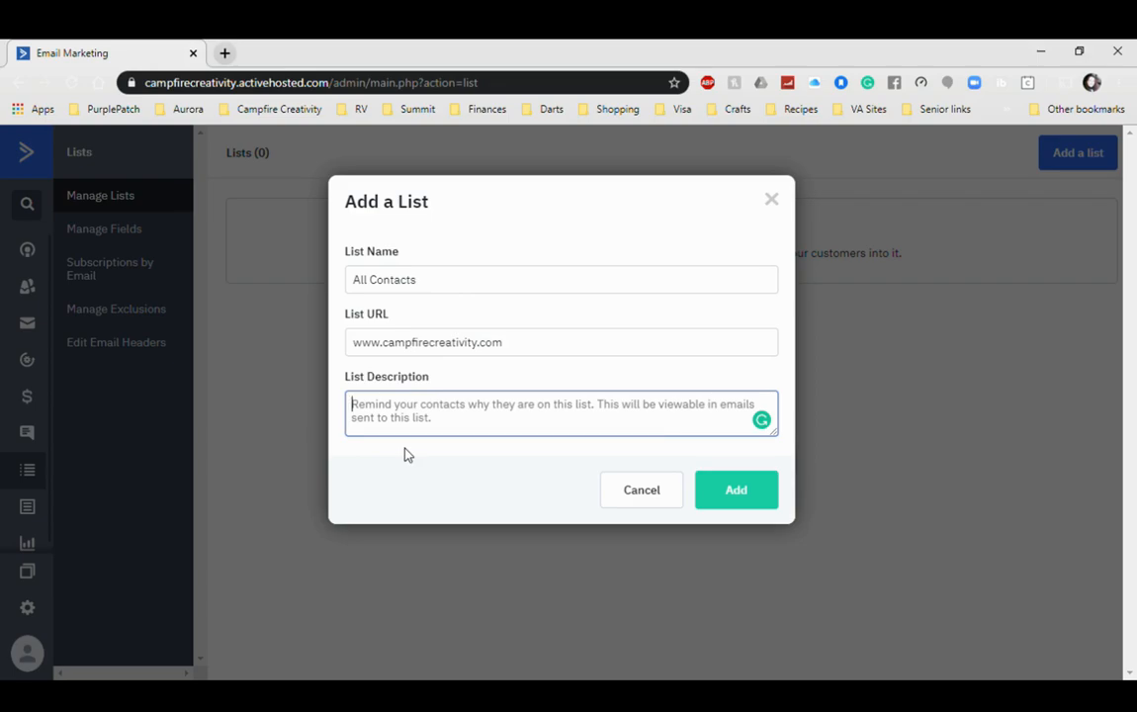
type("Yo")
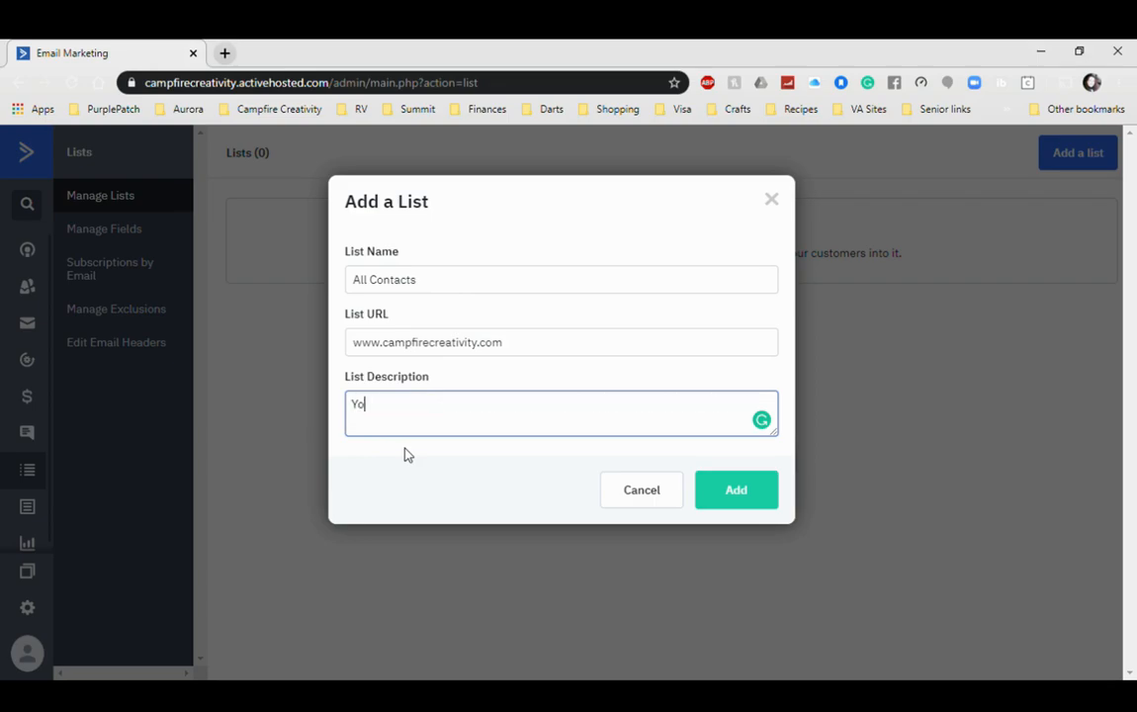
type("u are receiving this ")
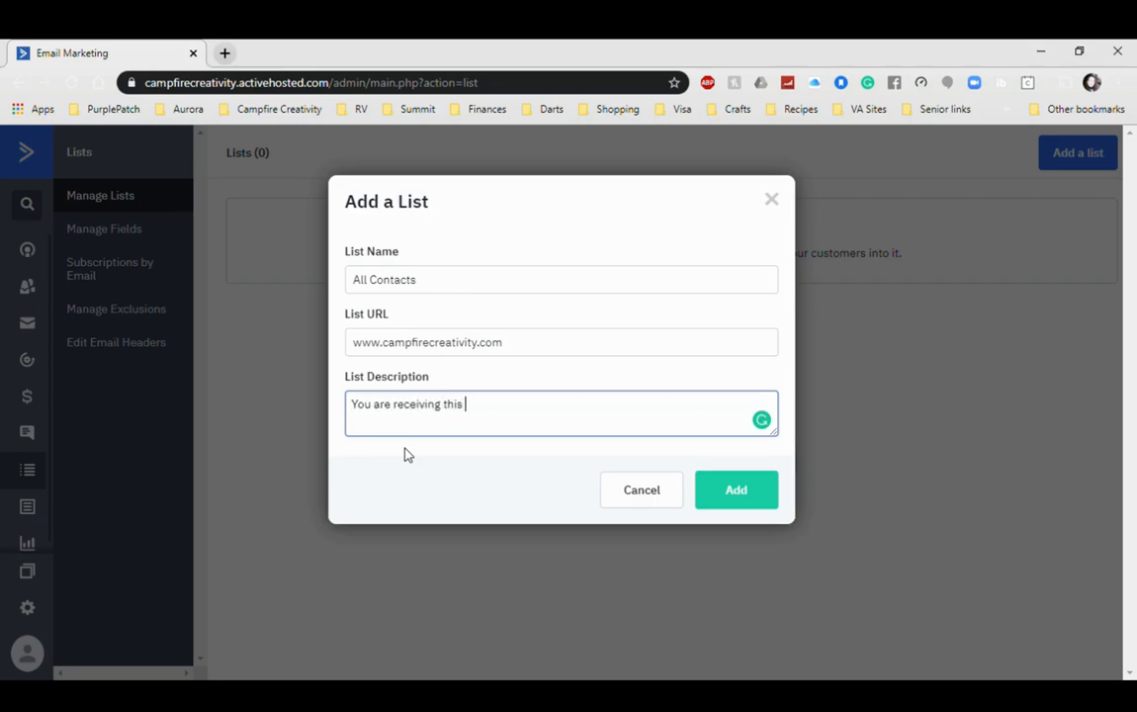
type("email because you have subsc")
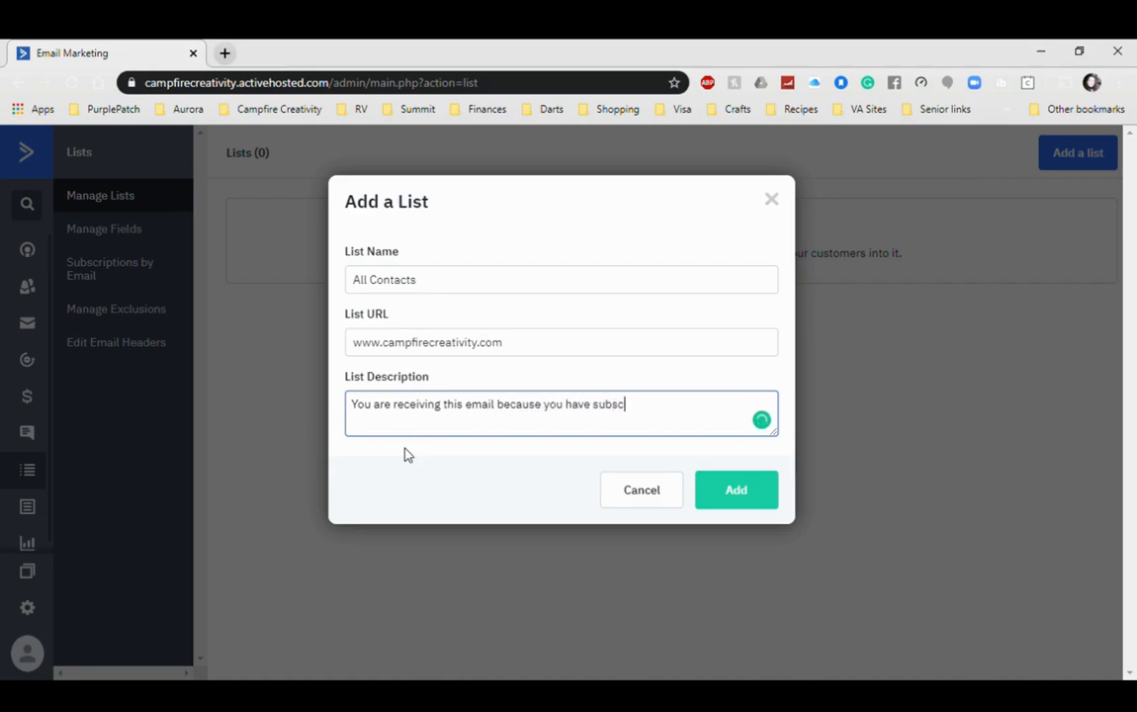
type("ribed or downloade")
type("d one ")
type("of some o")
key("BackSpace")
key("BackSpace")
key("BackSpace")
key("BackSpace")
type("f our")
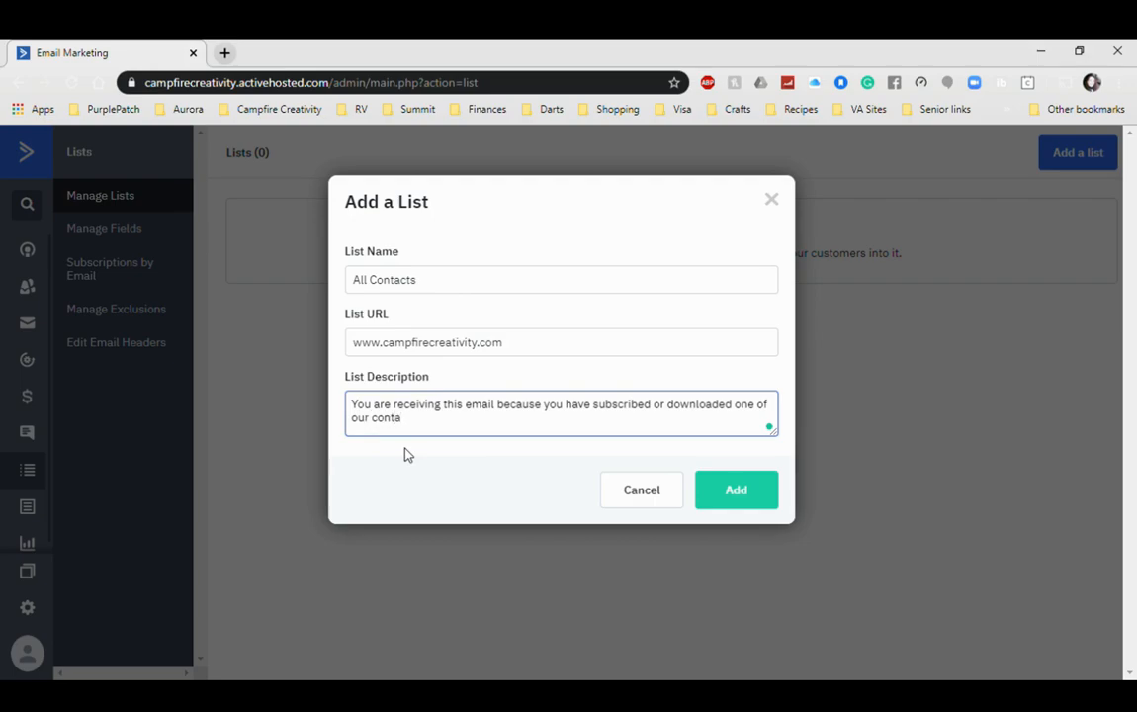
type("content pieces.")
Step: Confirm the Add a List dialog so All Contacts appears with 0 active contacts
left_click(748, 492)
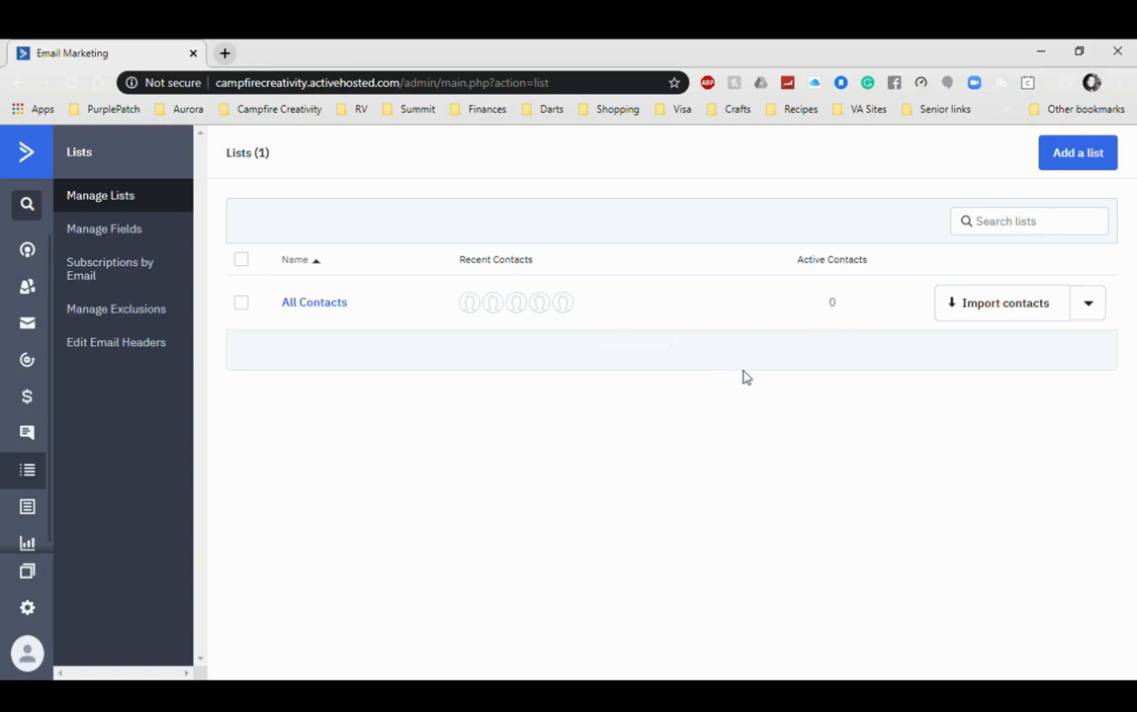
Step: Open contact import for the All Contacts list and browse the integration options
left_click(1023, 314)
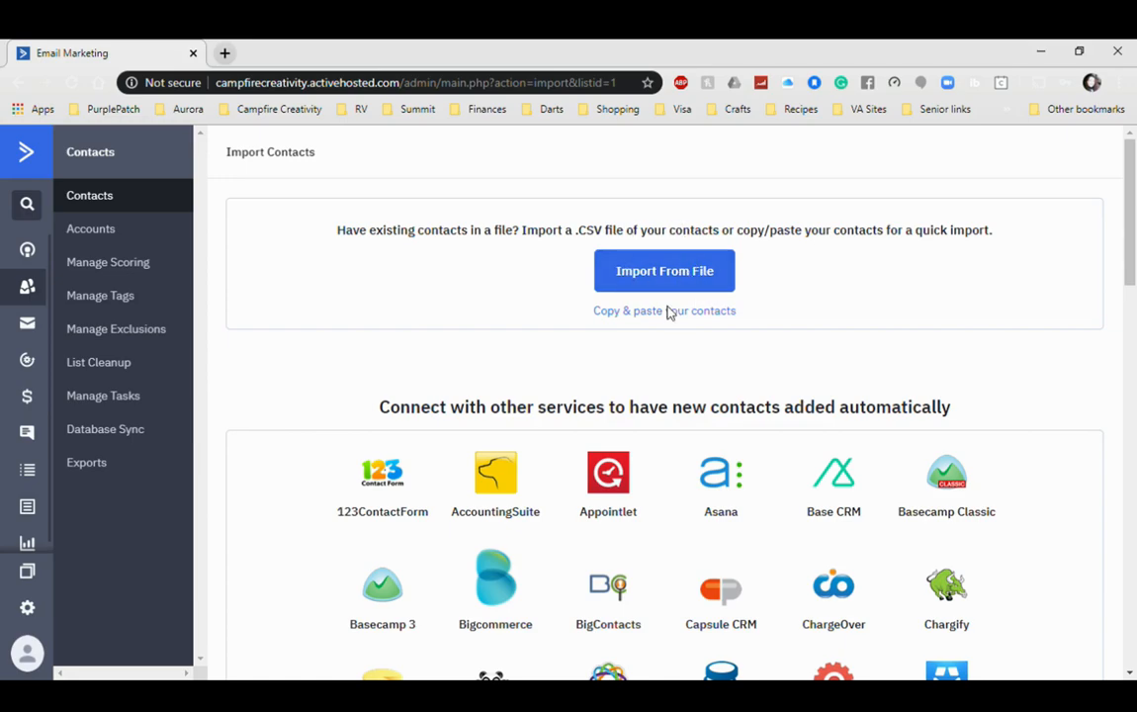
scroll(649, 379, "down", 3)
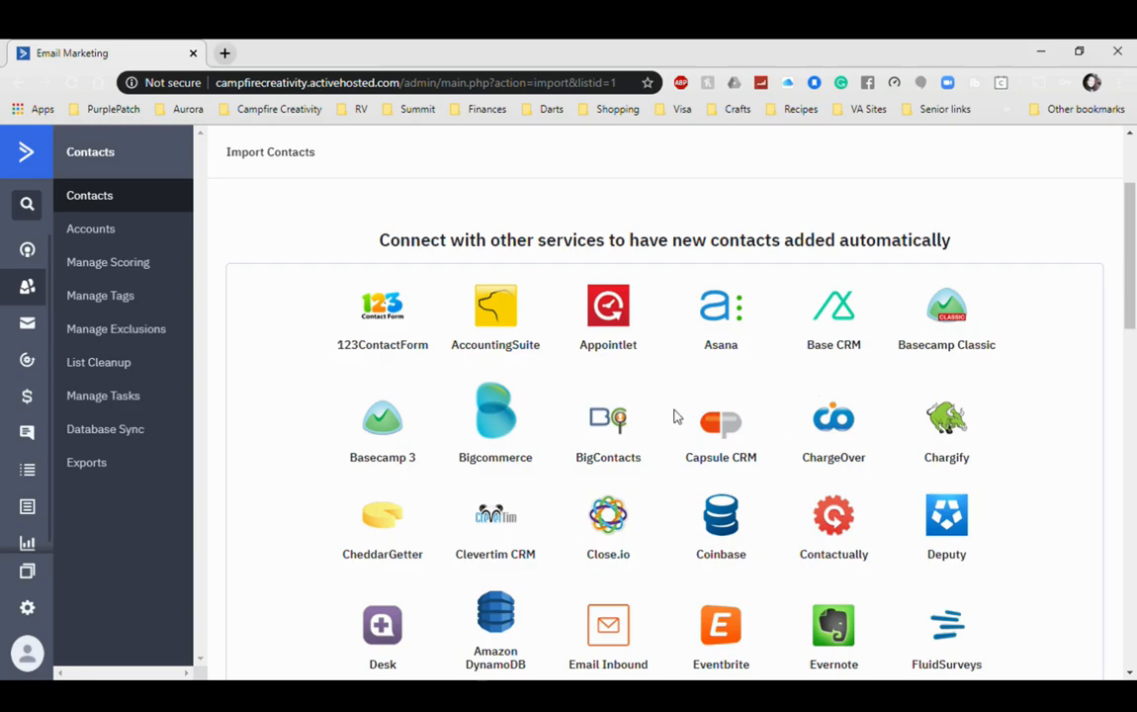
scroll(674, 415, "down", 10)
scroll(669, 420, "down", 8)
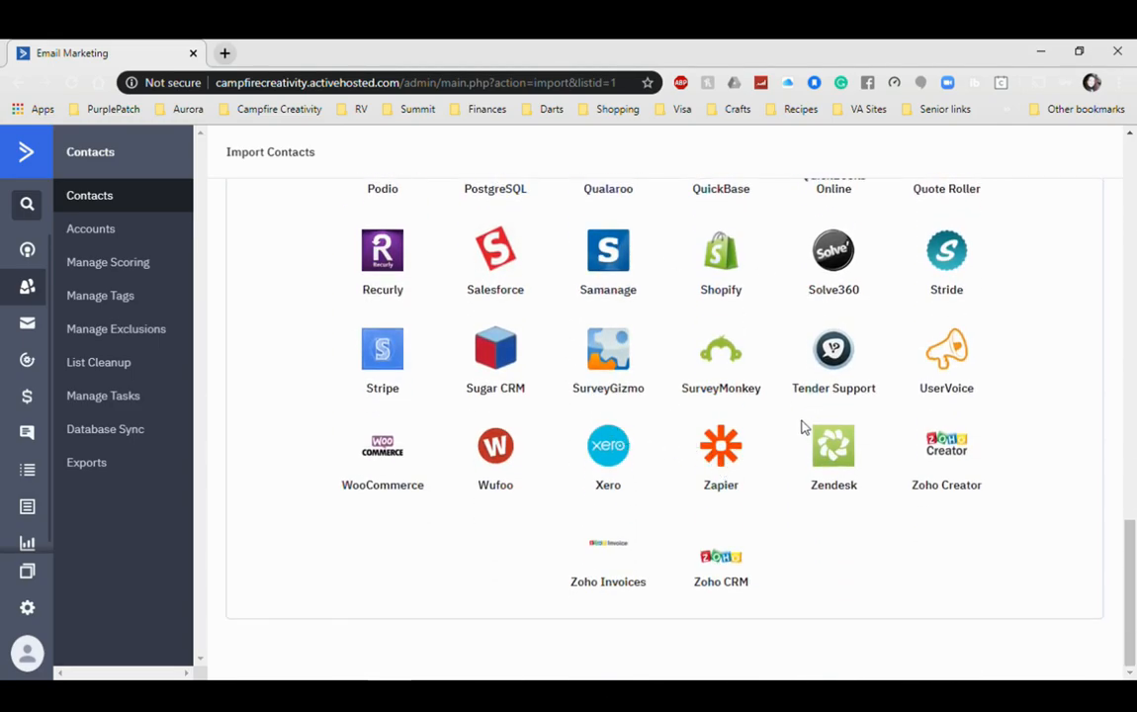
scroll(802, 427, "up", 20)
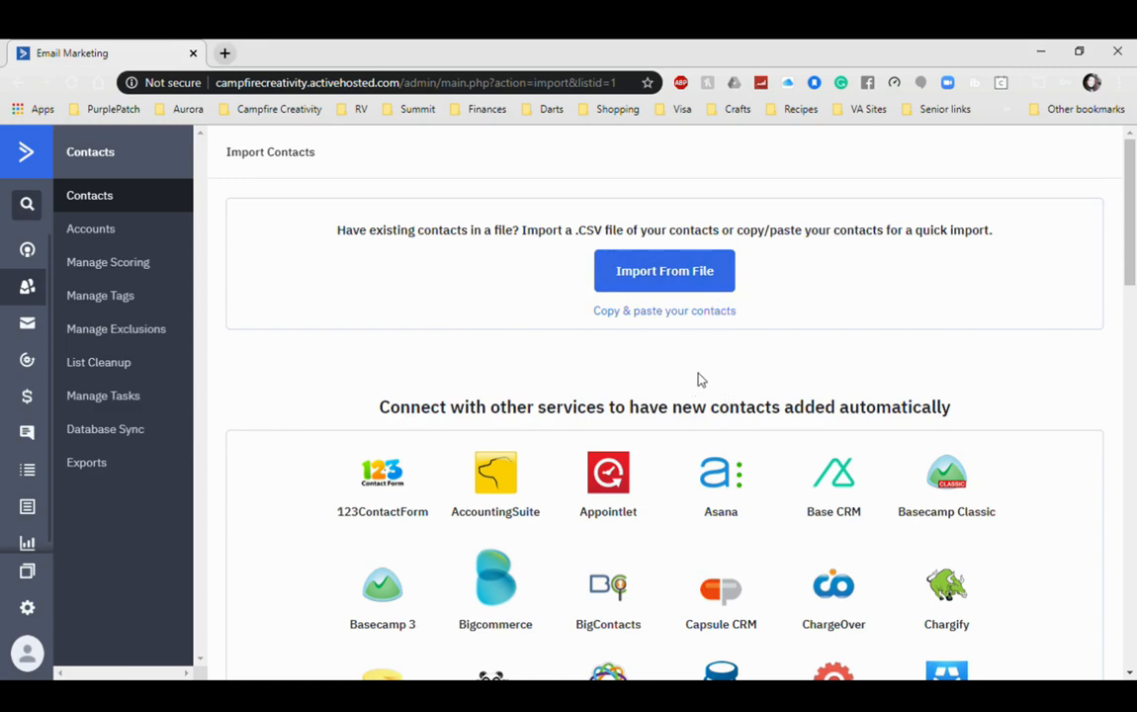
Step: Try the Import From File and Copy & paste options, closing each without importing
left_click(660, 280)
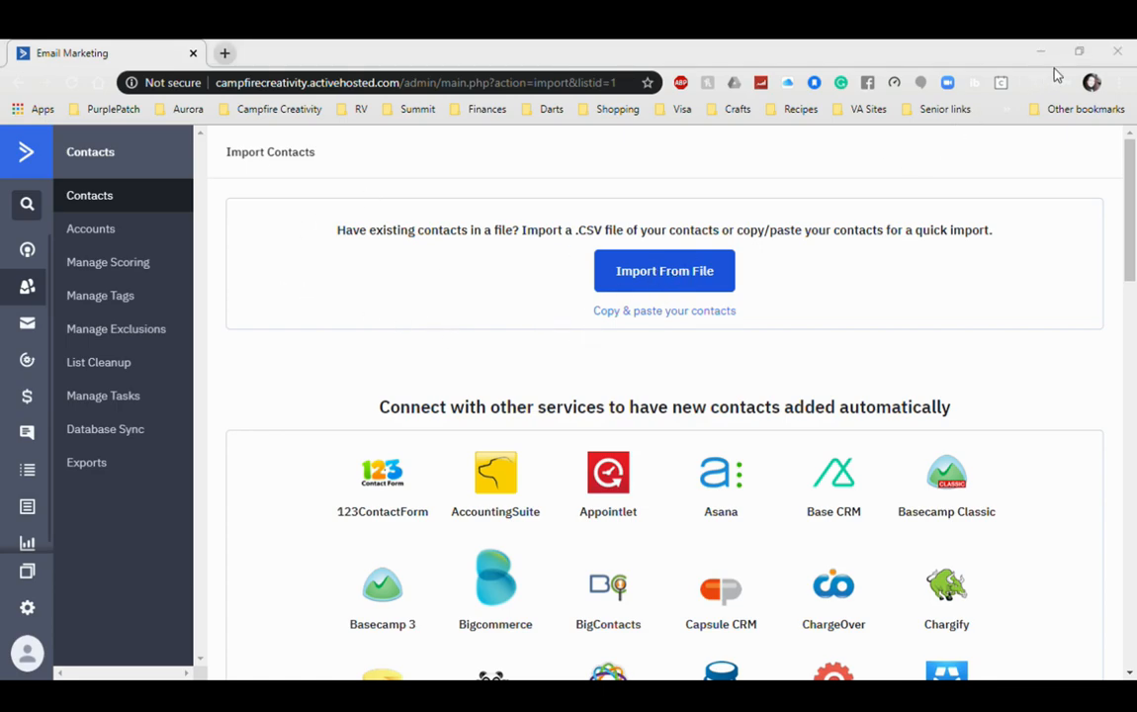
left_click(1115, 47)
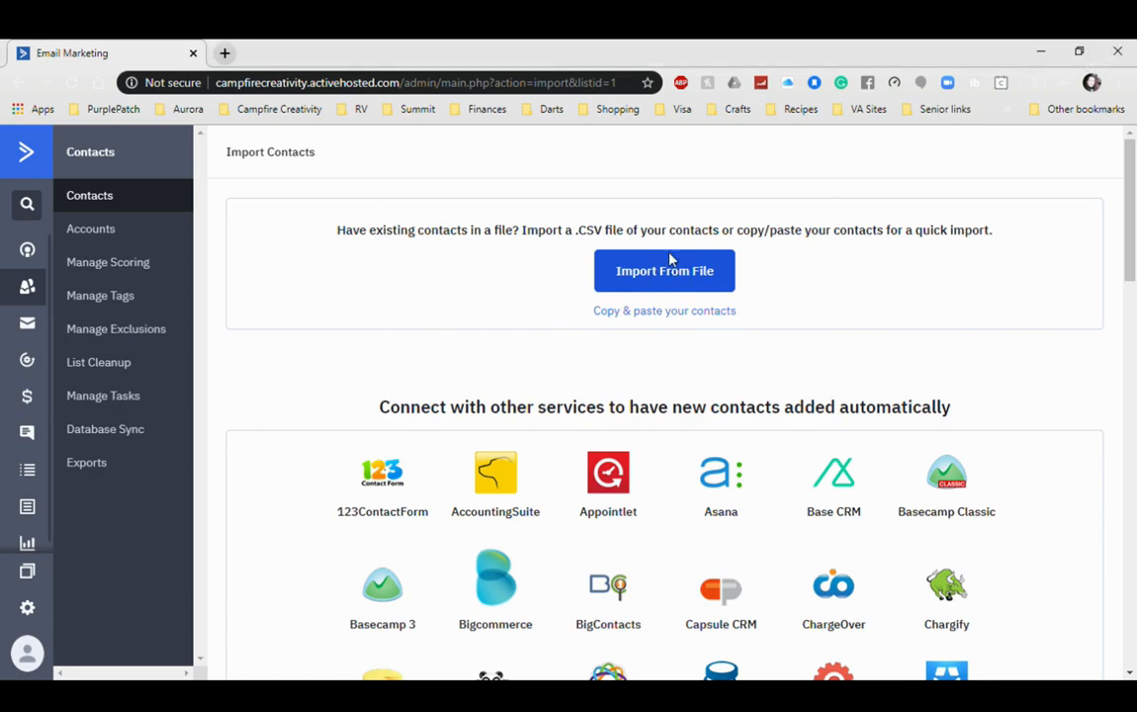
left_click(674, 312)
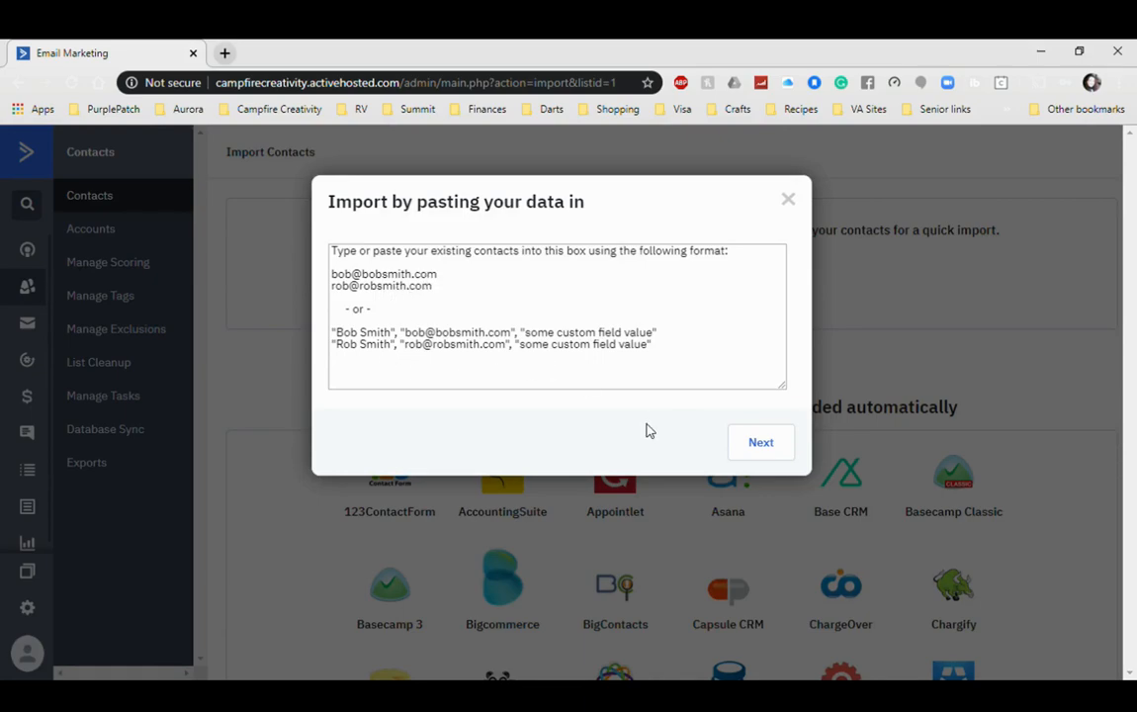
left_click(788, 200)
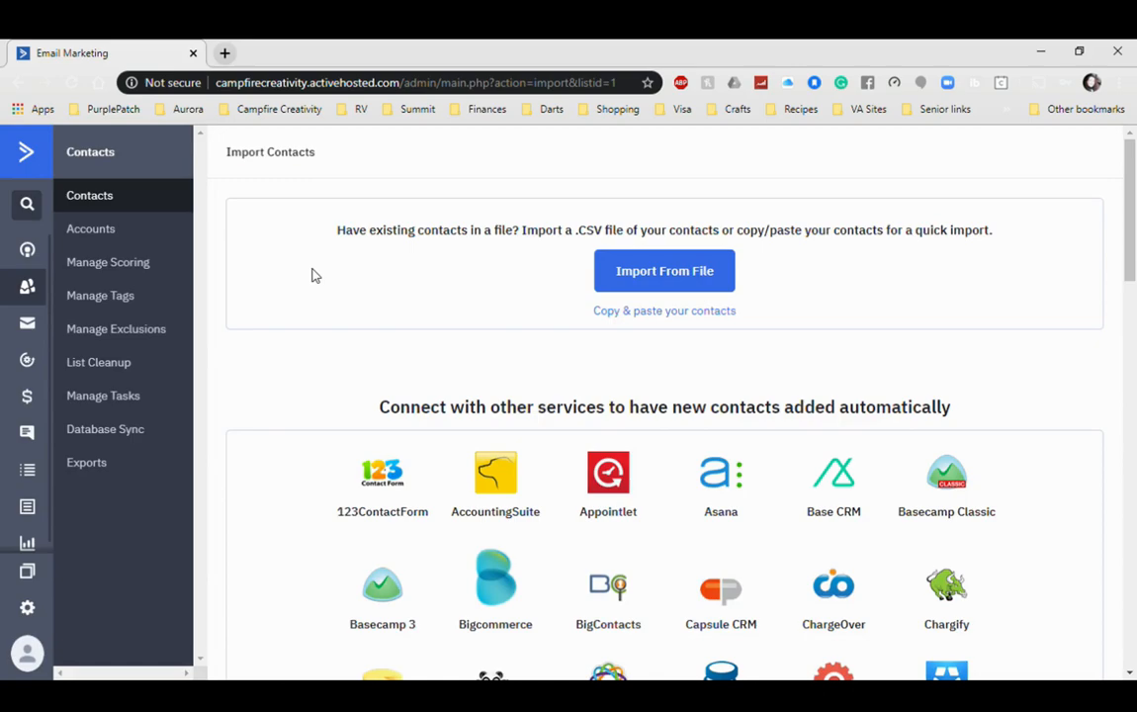
Step: From Contacts, create a contact with their email address, first name and last name
left_click(102, 198)
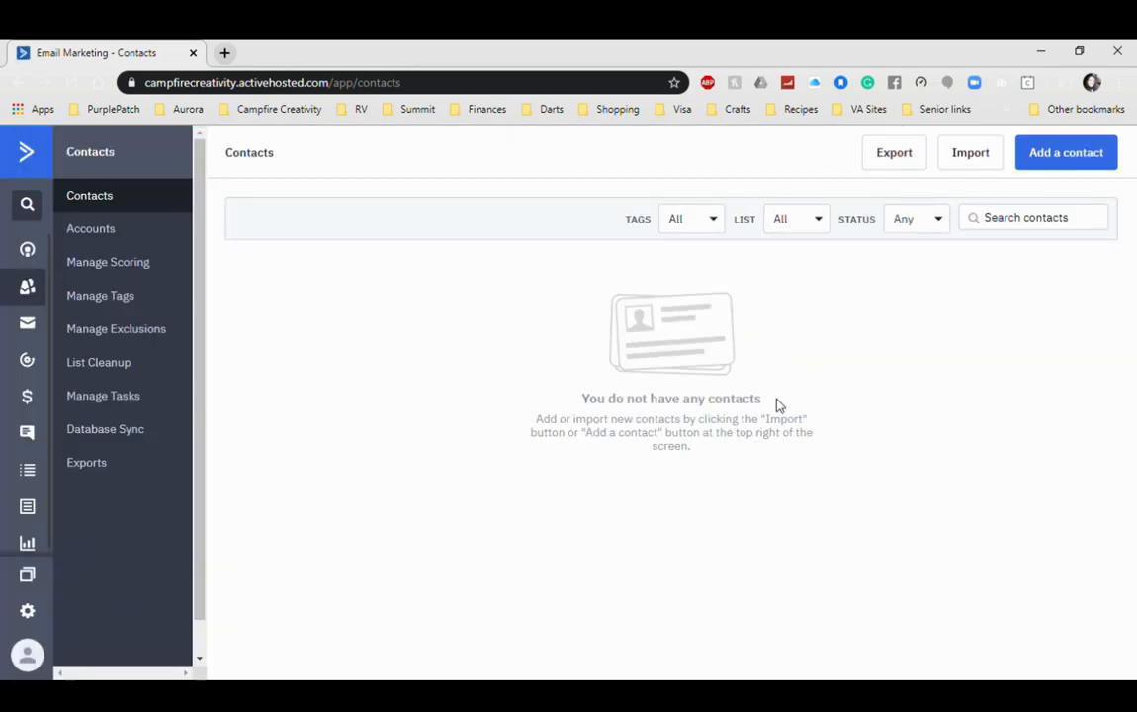
left_click(1116, 168)
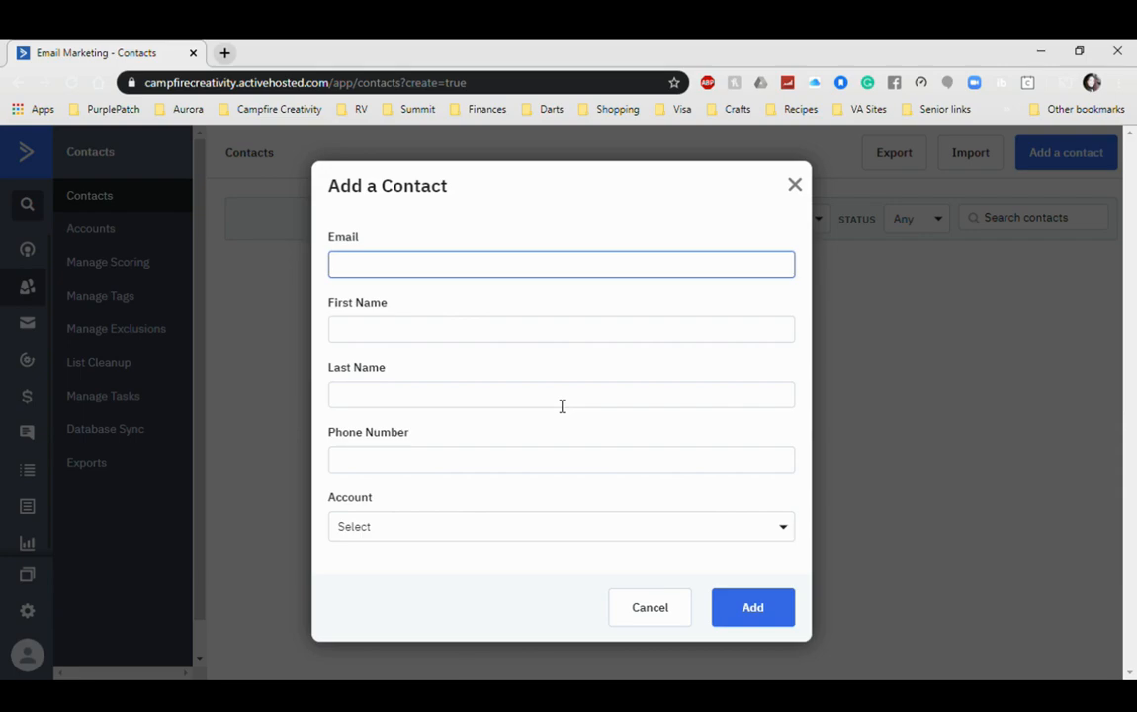
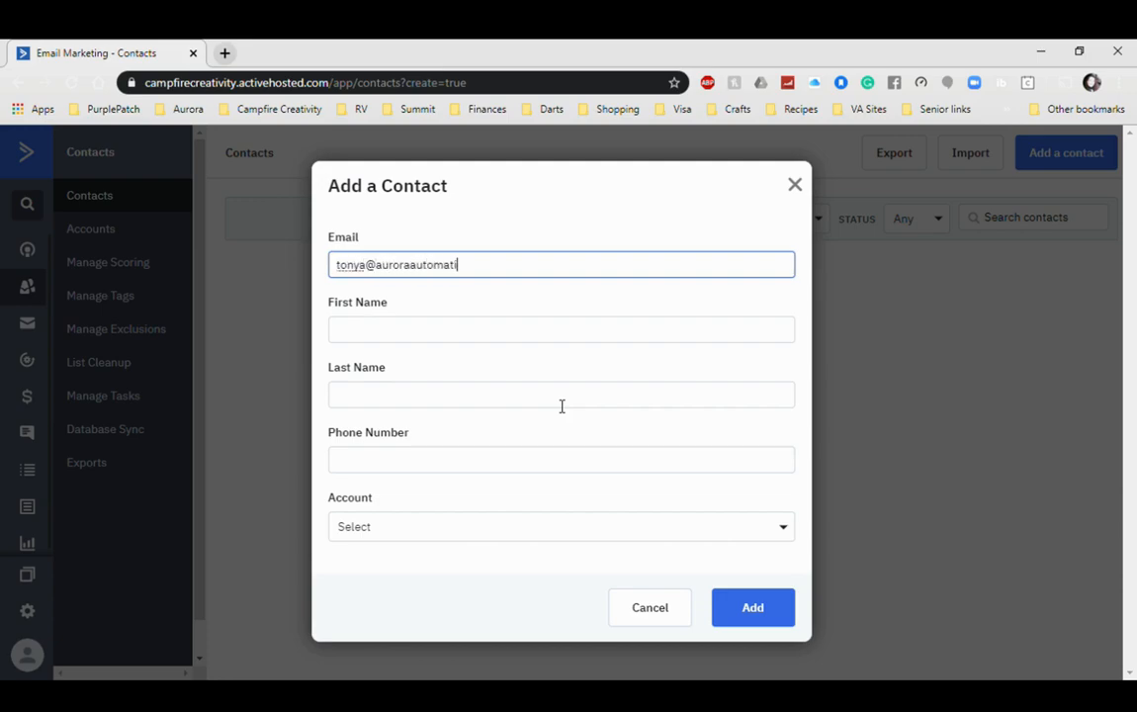
key("Tab")
key("Tab")
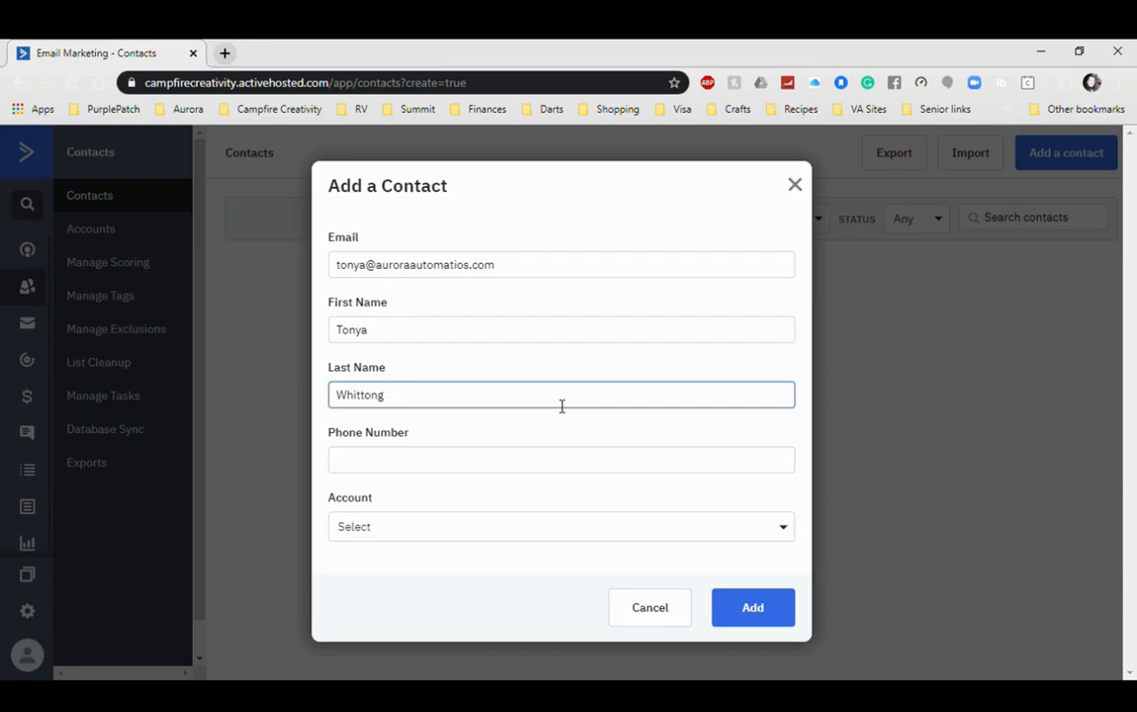
key("Tab")
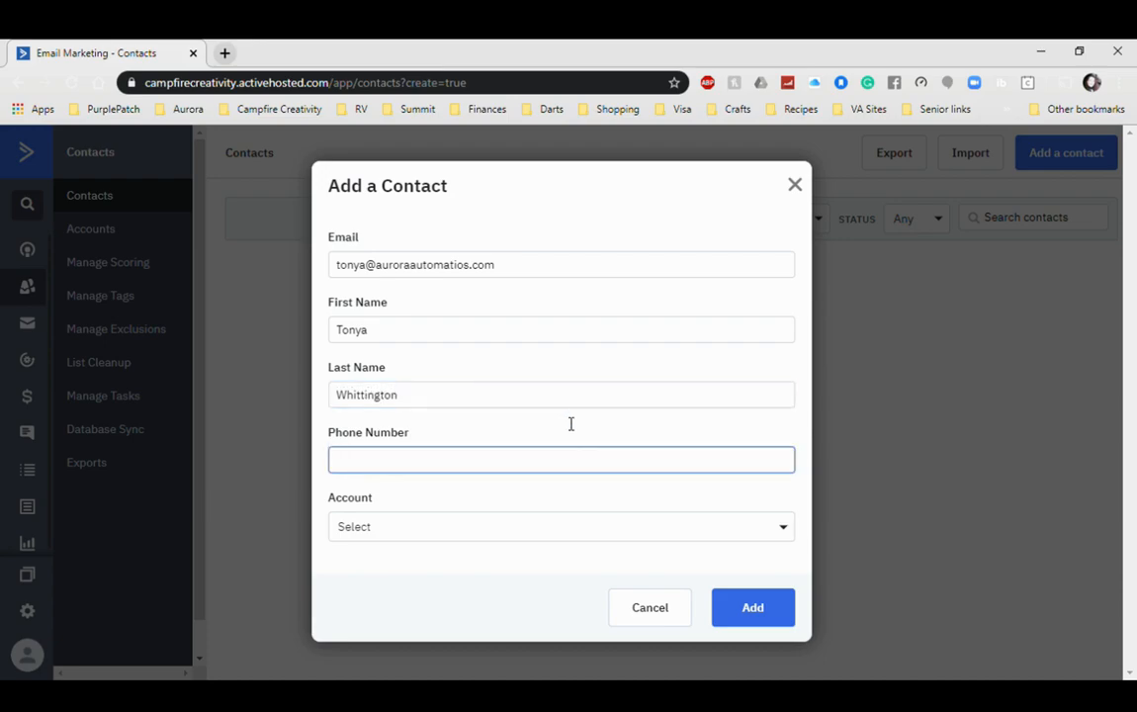
left_click(591, 527)
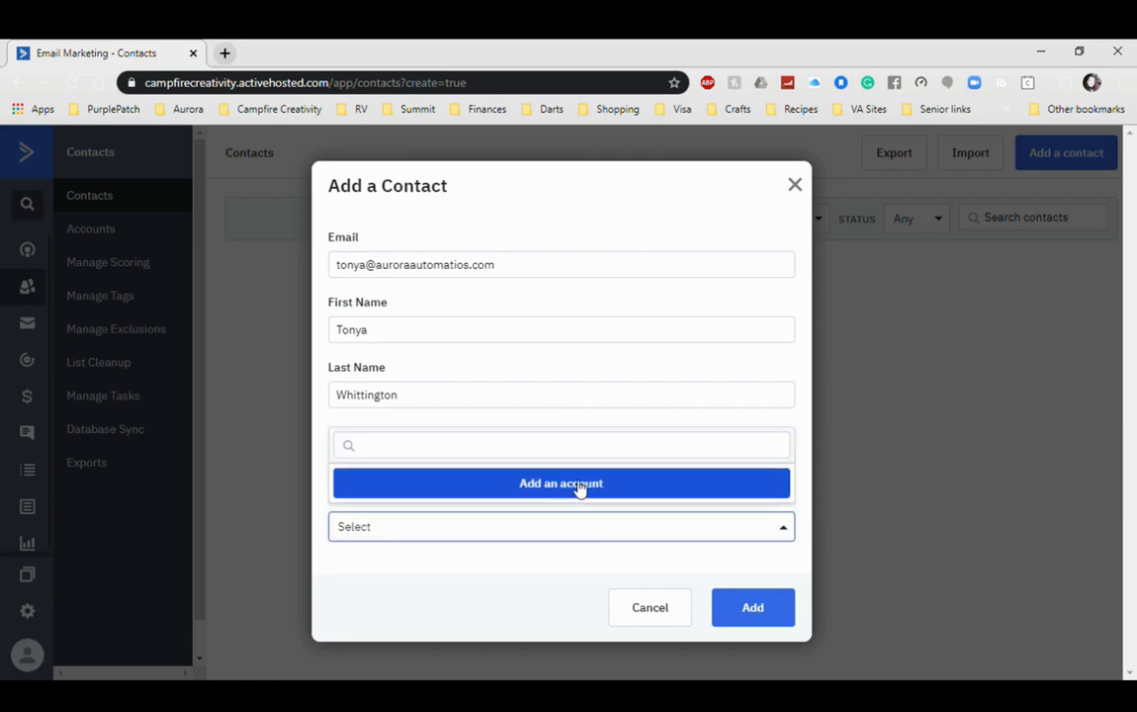
left_click(751, 605)
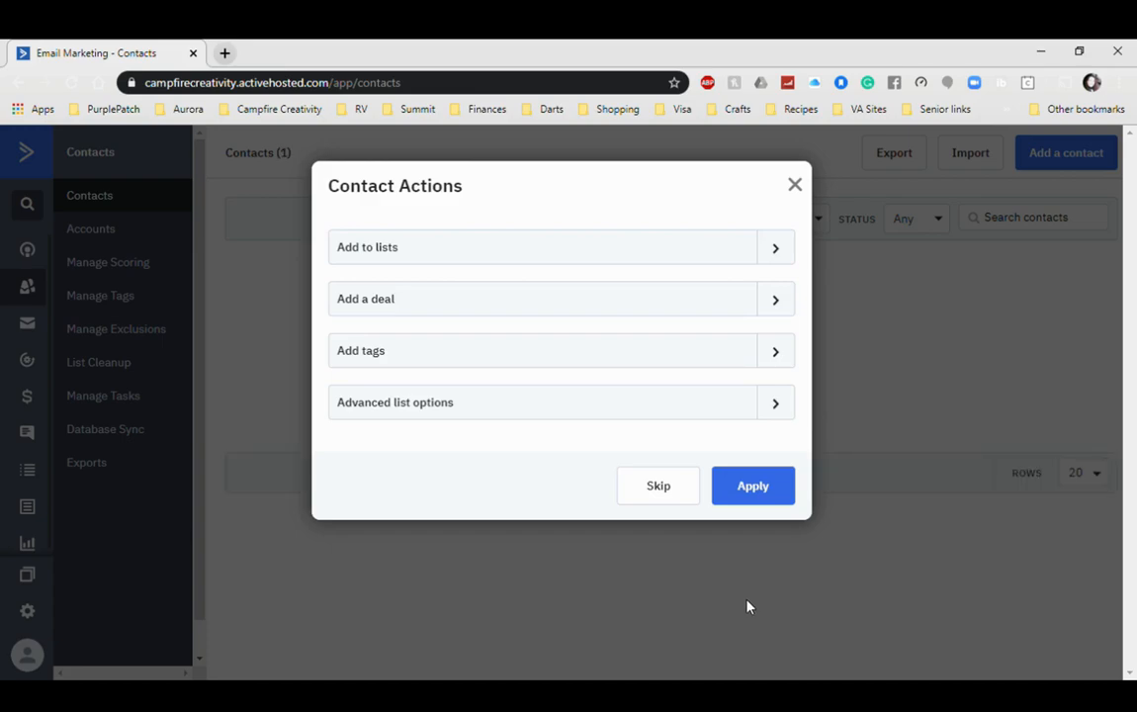
Step: Add the contact to the All Contacts list, keeping its list status as Active
left_click(777, 250)
left_click(353, 329)
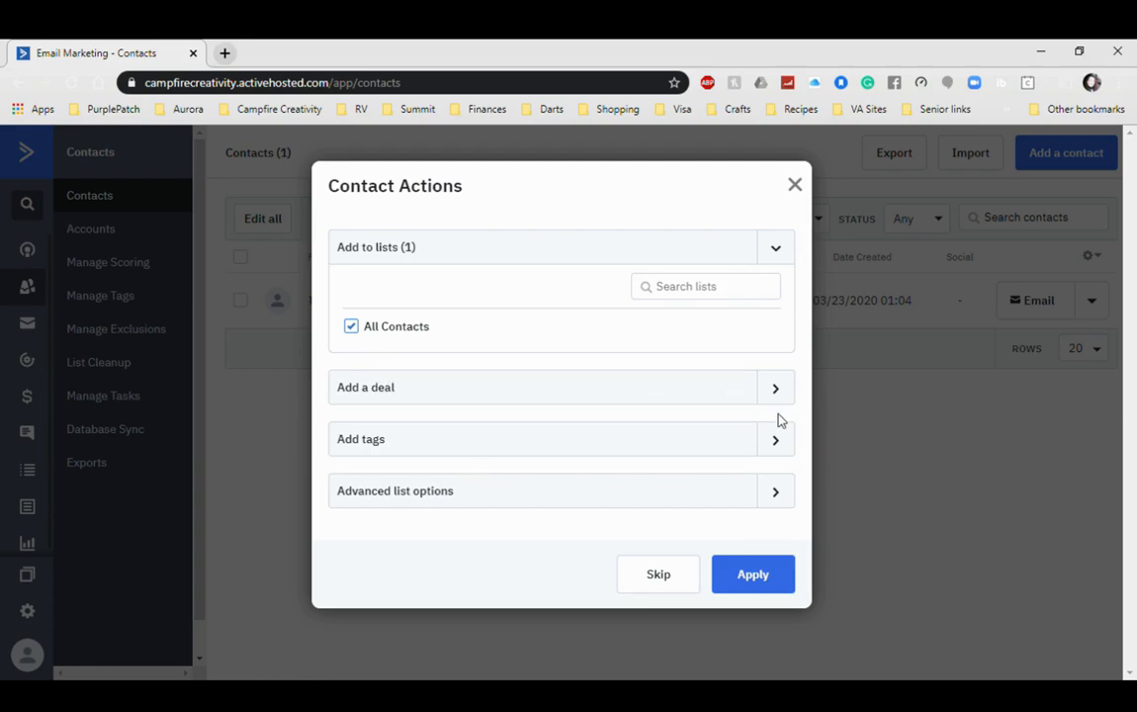
left_click(559, 447)
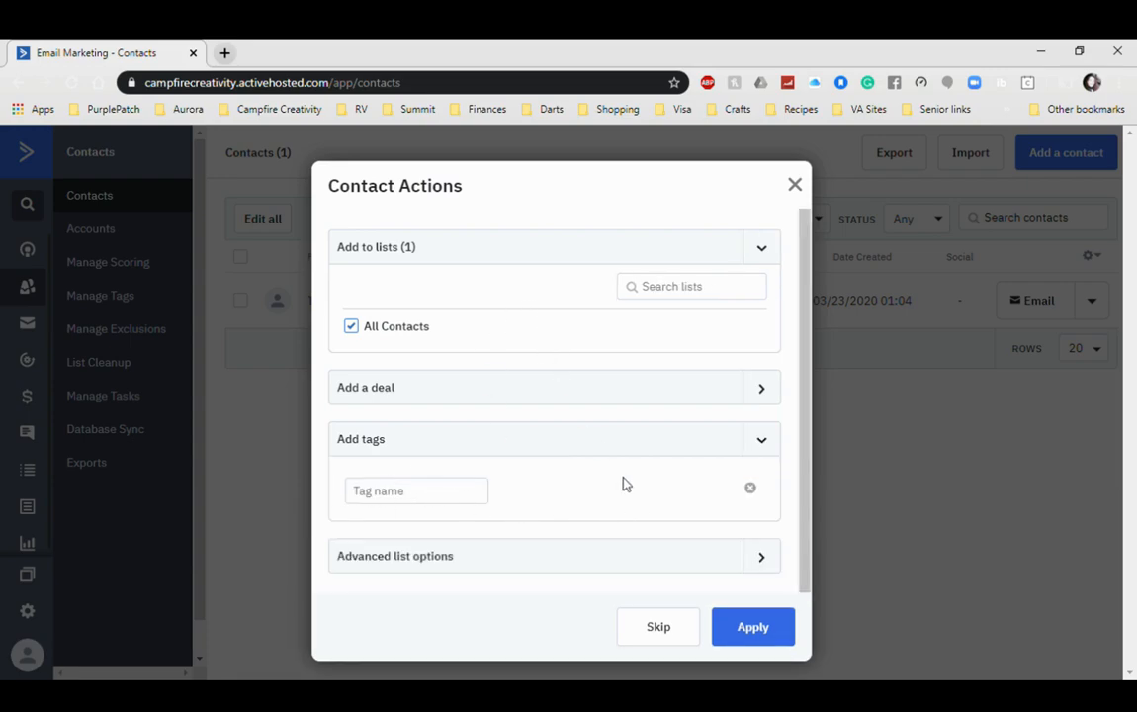
left_click(770, 560)
scroll(615, 530, "down", 2)
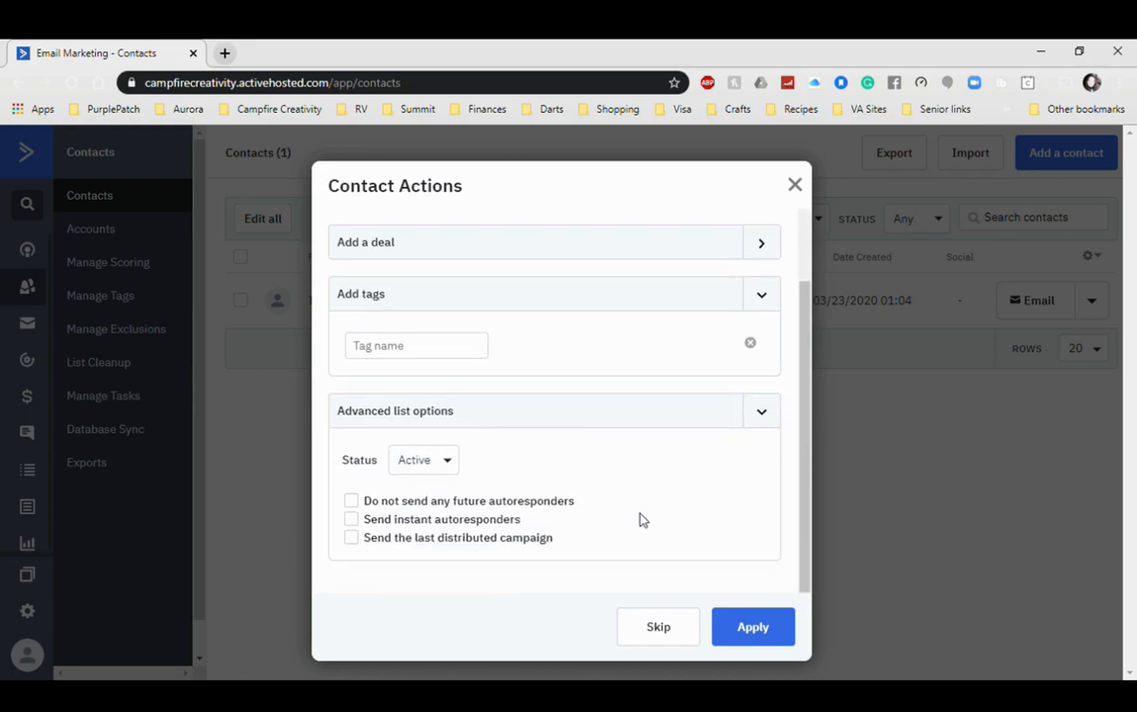
left_click(443, 467)
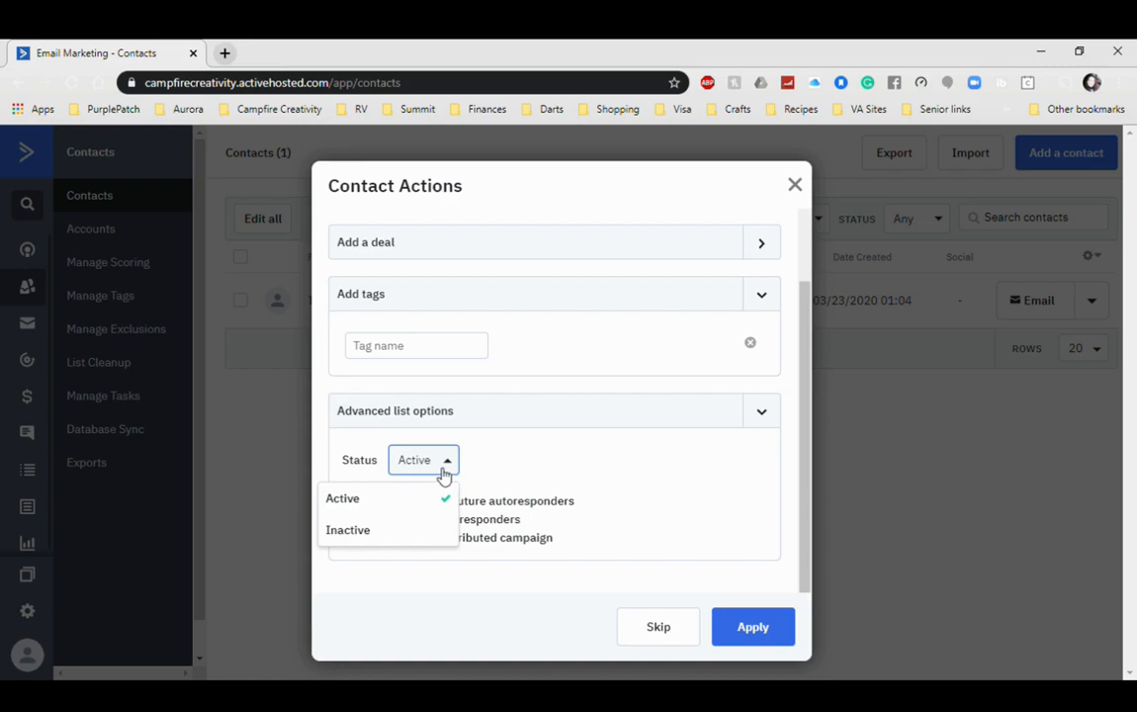
left_click(453, 466)
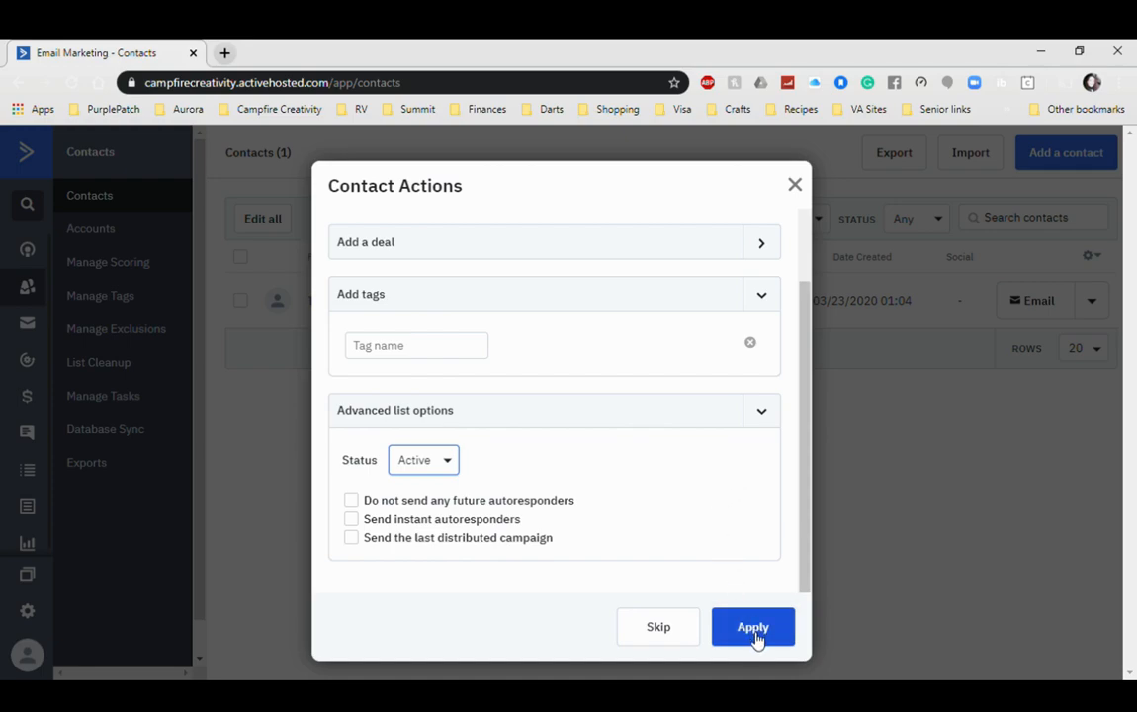
scroll(636, 508, "up", 3)
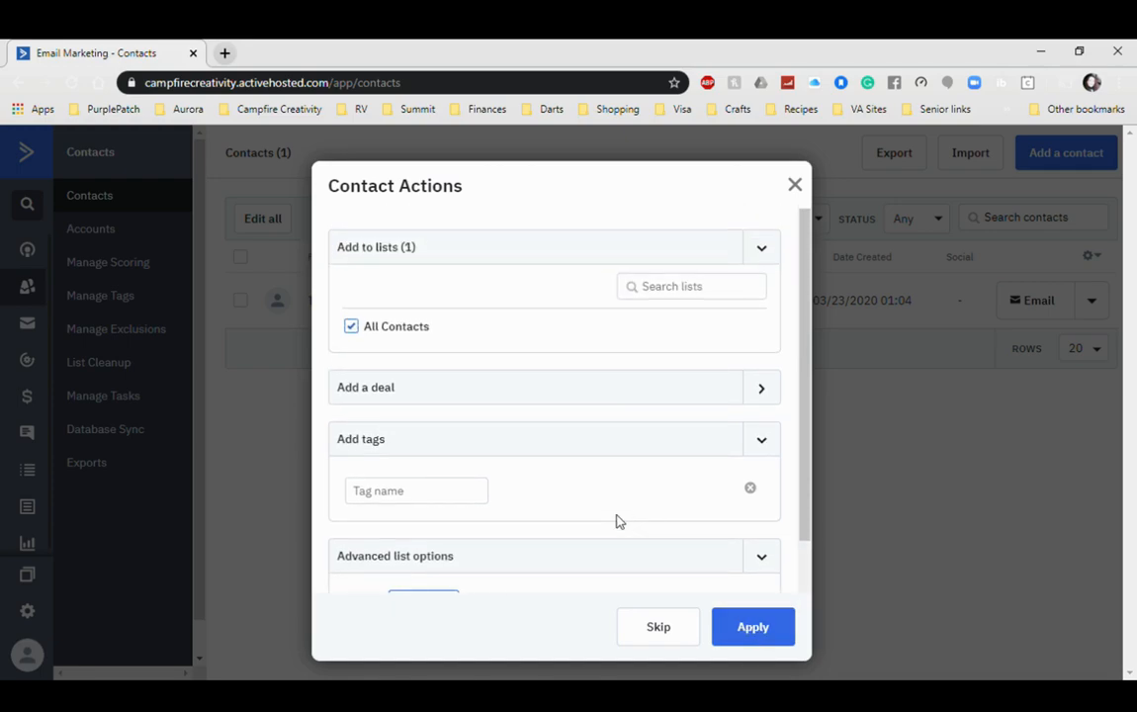
left_click(756, 632)
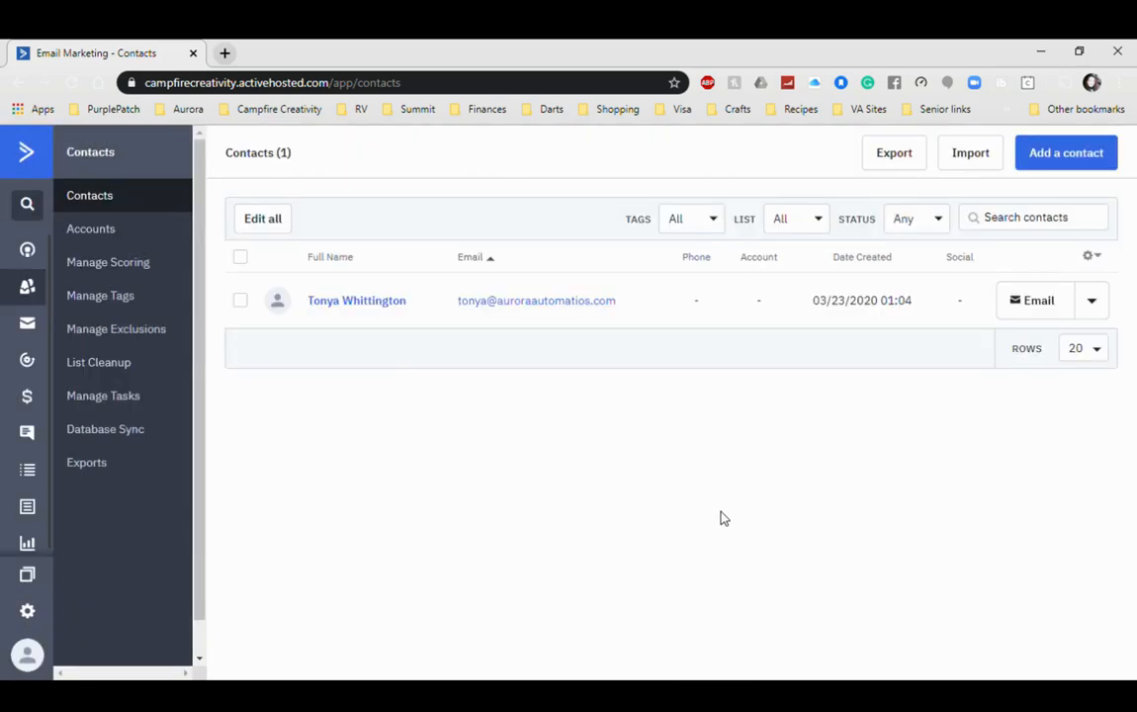
left_click(364, 307)
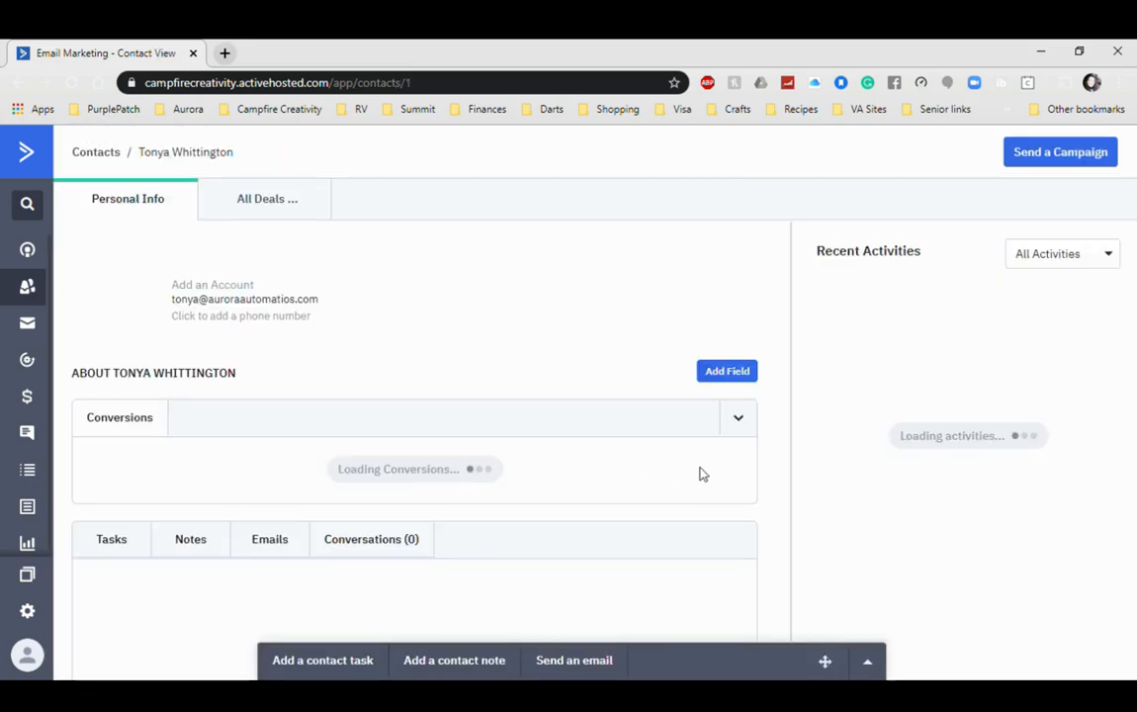
scroll(450, 351, "down", 1)
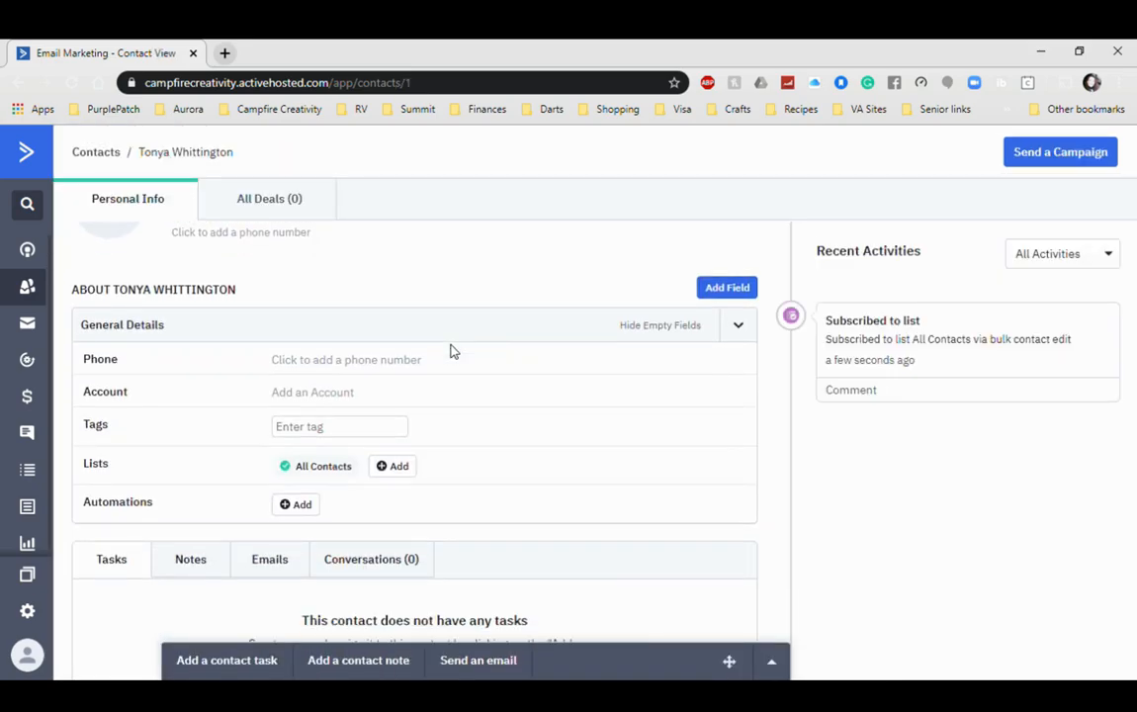
scroll(450, 351, "down", 1)
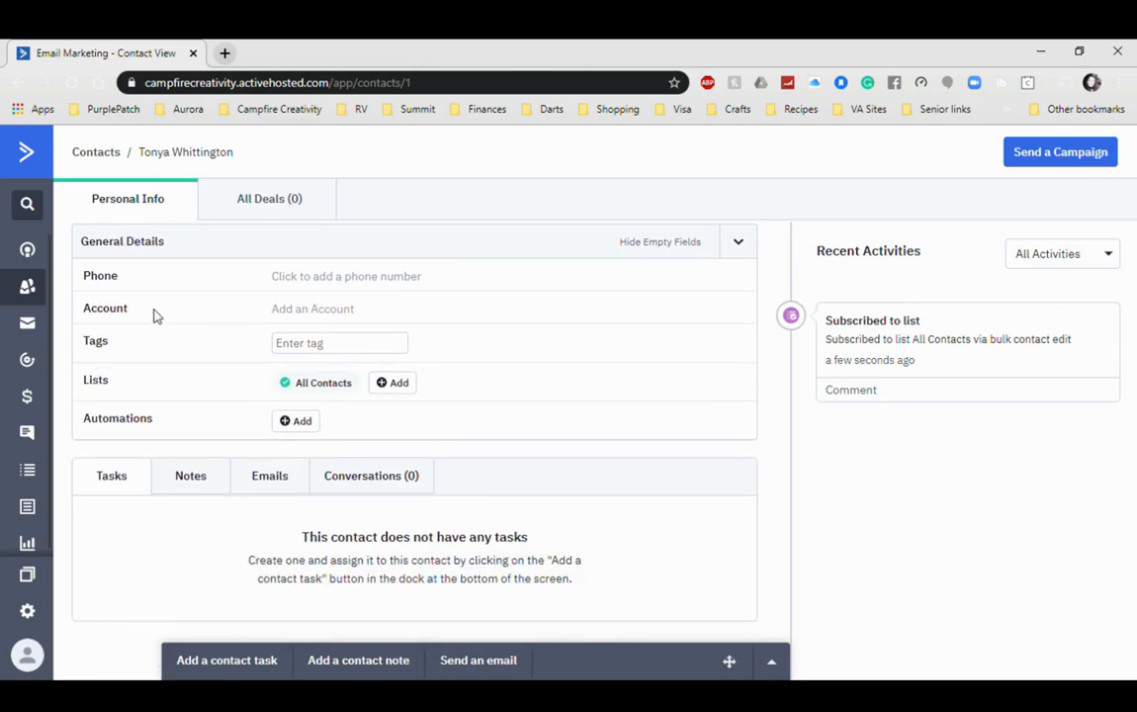
left_click(322, 284)
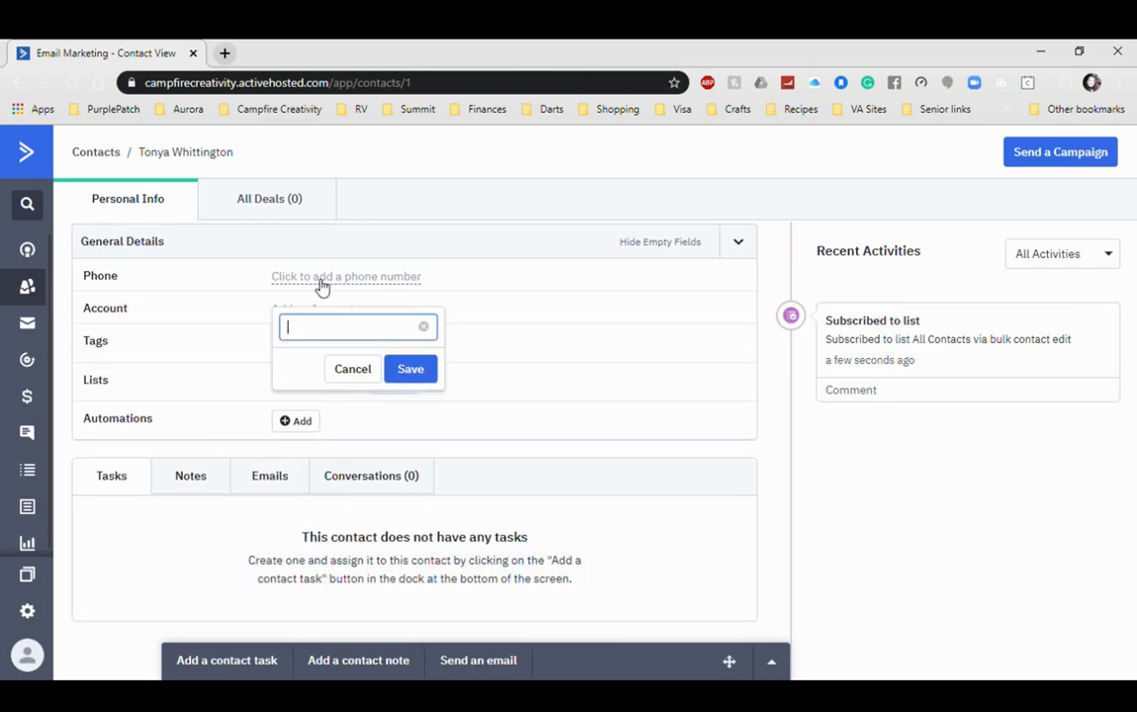
left_click(356, 376)
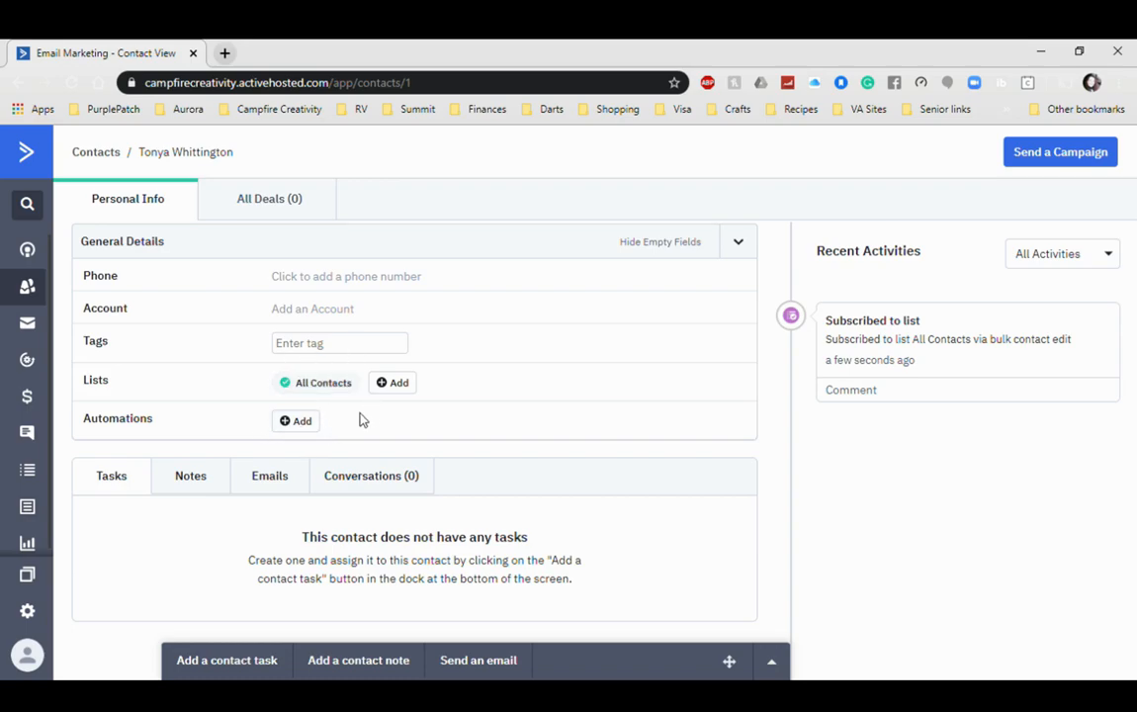
scroll(361, 415, "down", 1)
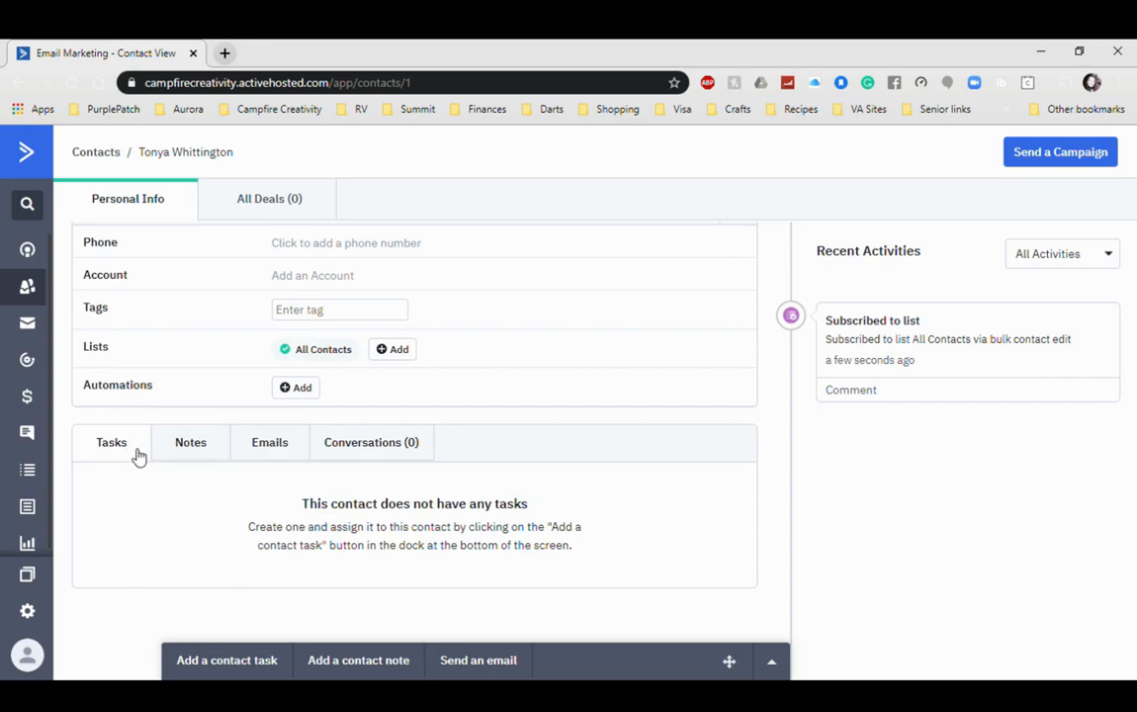
Step: Save the note 'This person is awesome!' under the contact's Notes tab
left_click(190, 445)
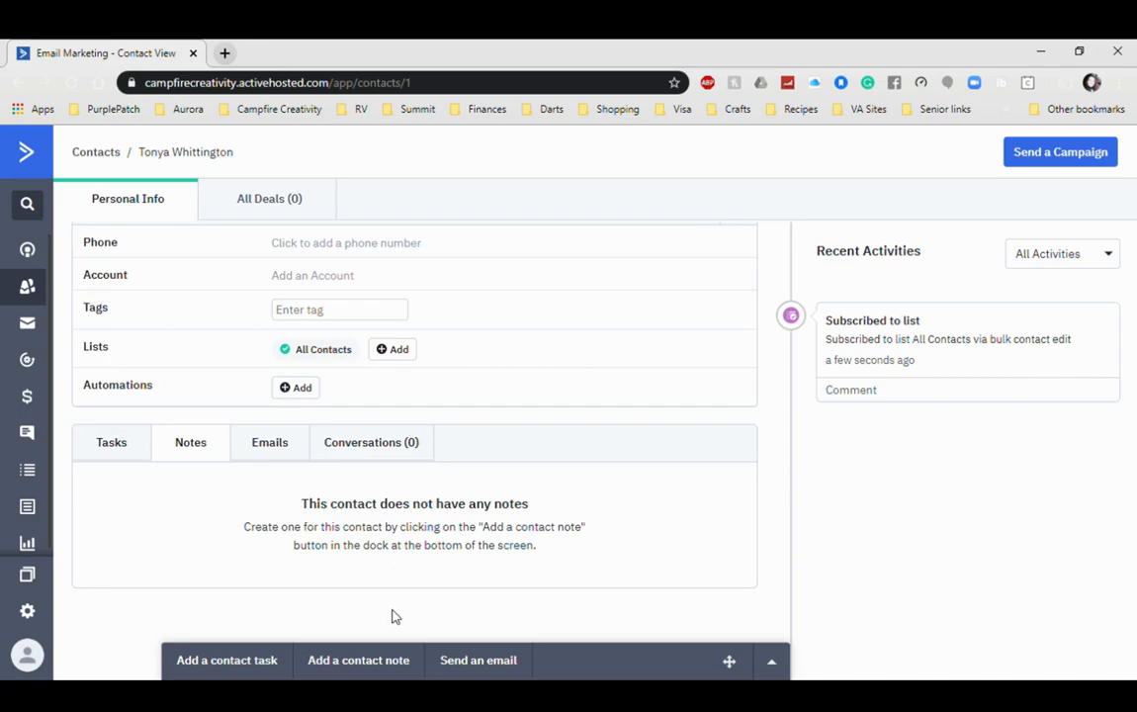
left_click(372, 667)
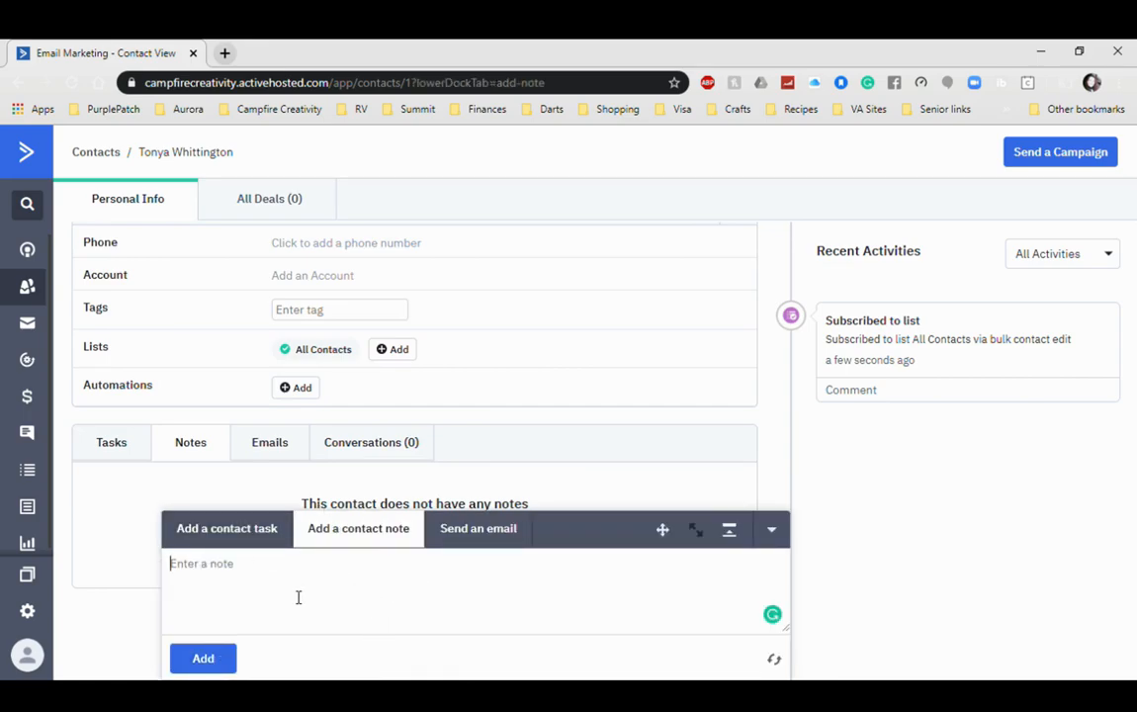
type("This person is awesome!")
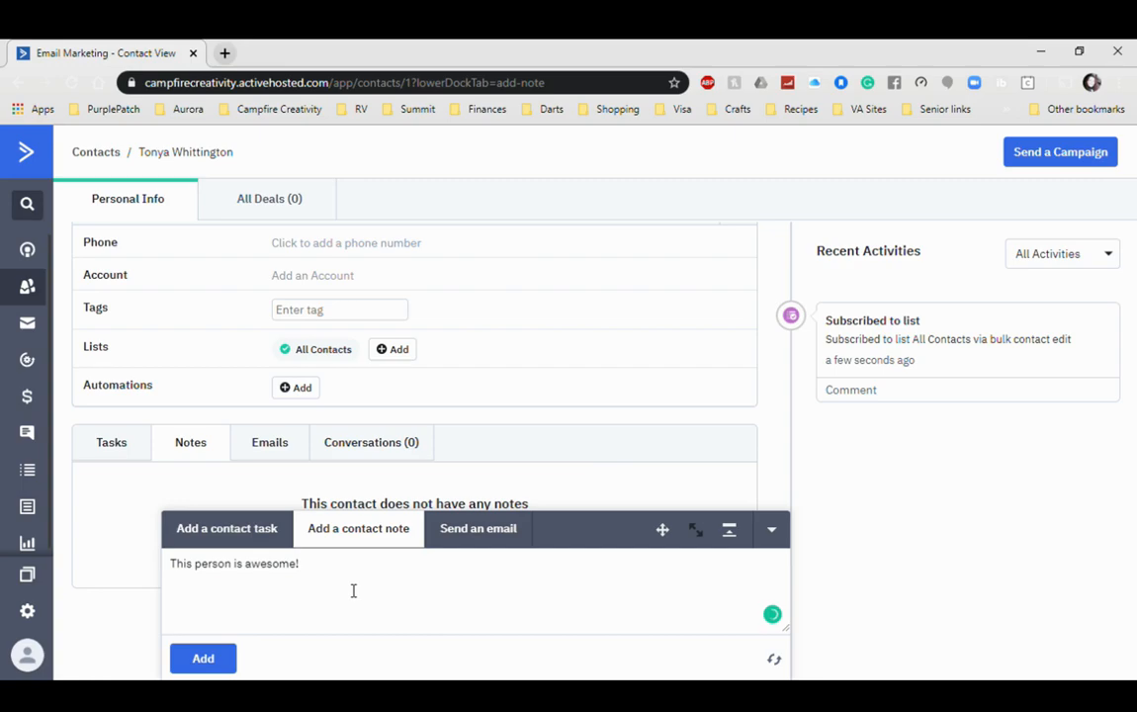
left_click(196, 660)
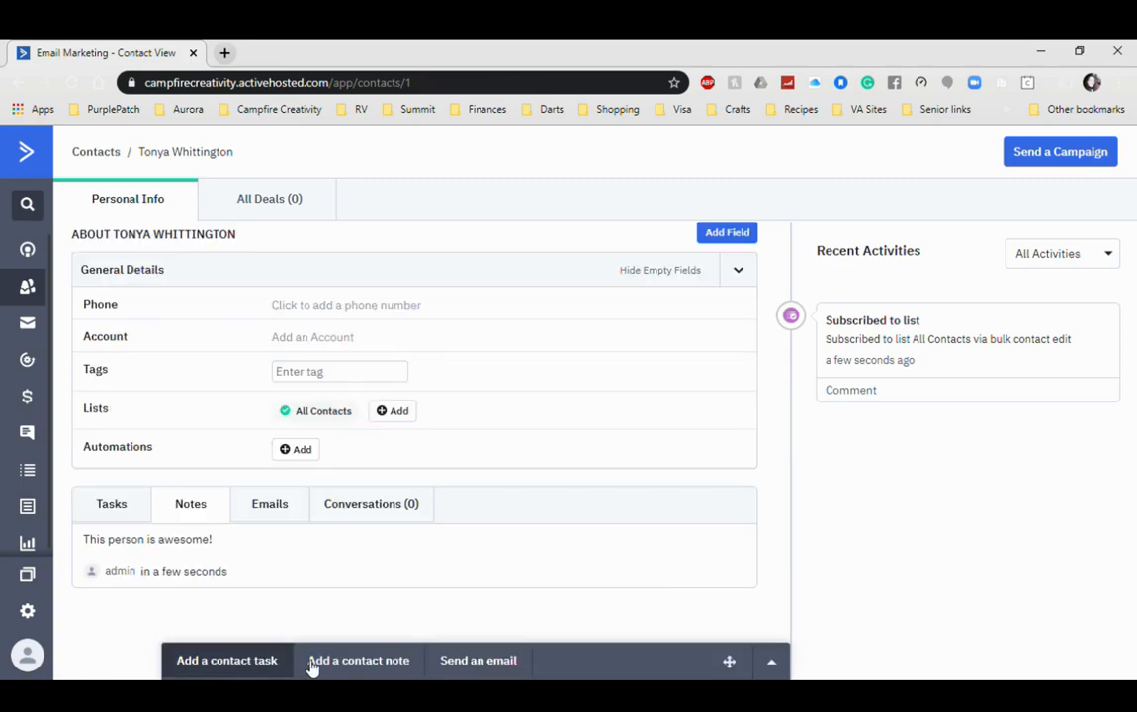
Step: Check the contact's empty Emails tab and preview the email and task forms without sending anything
left_click(276, 514)
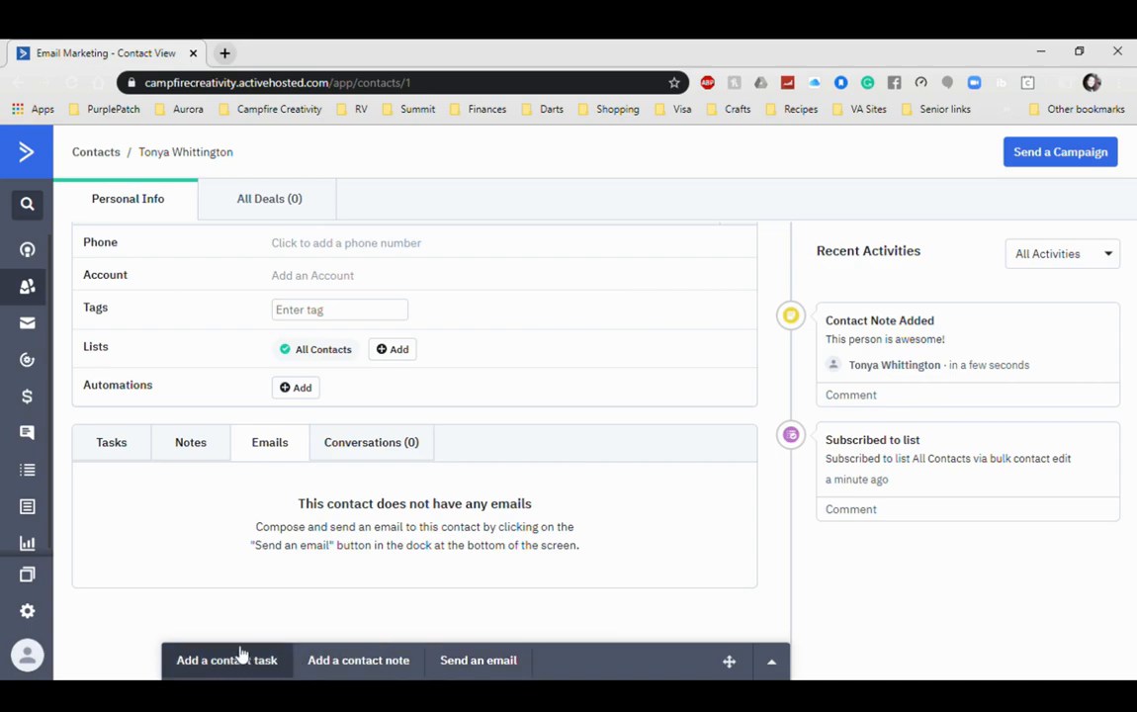
left_click(479, 662)
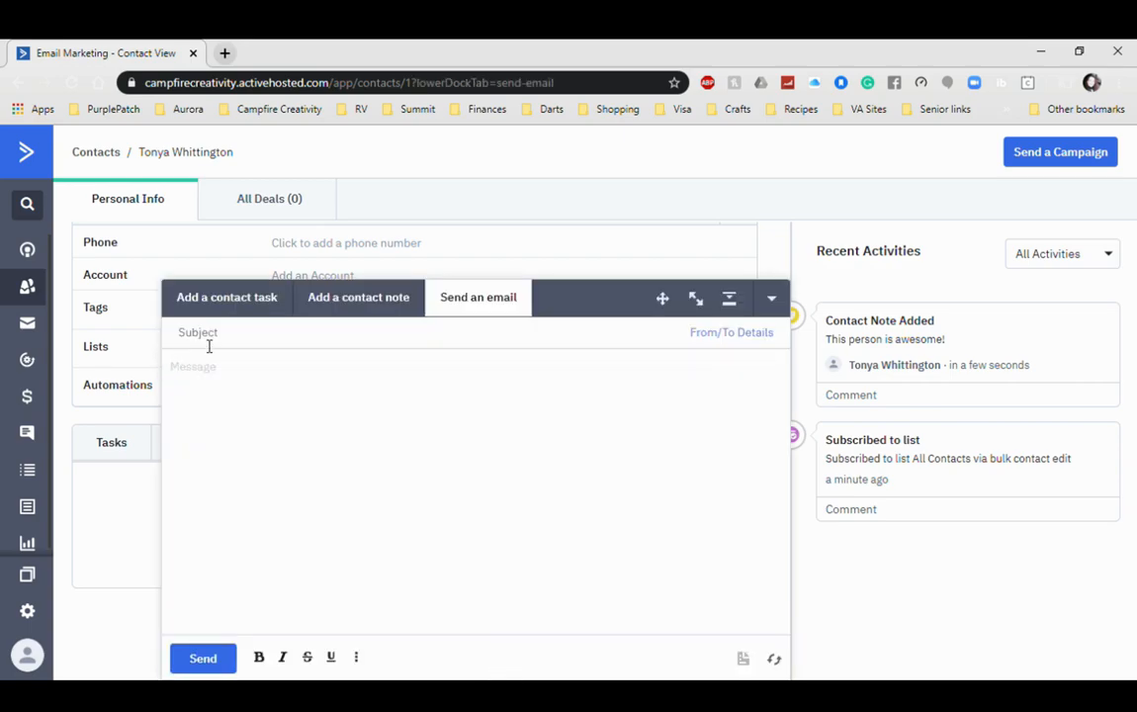
left_click(225, 299)
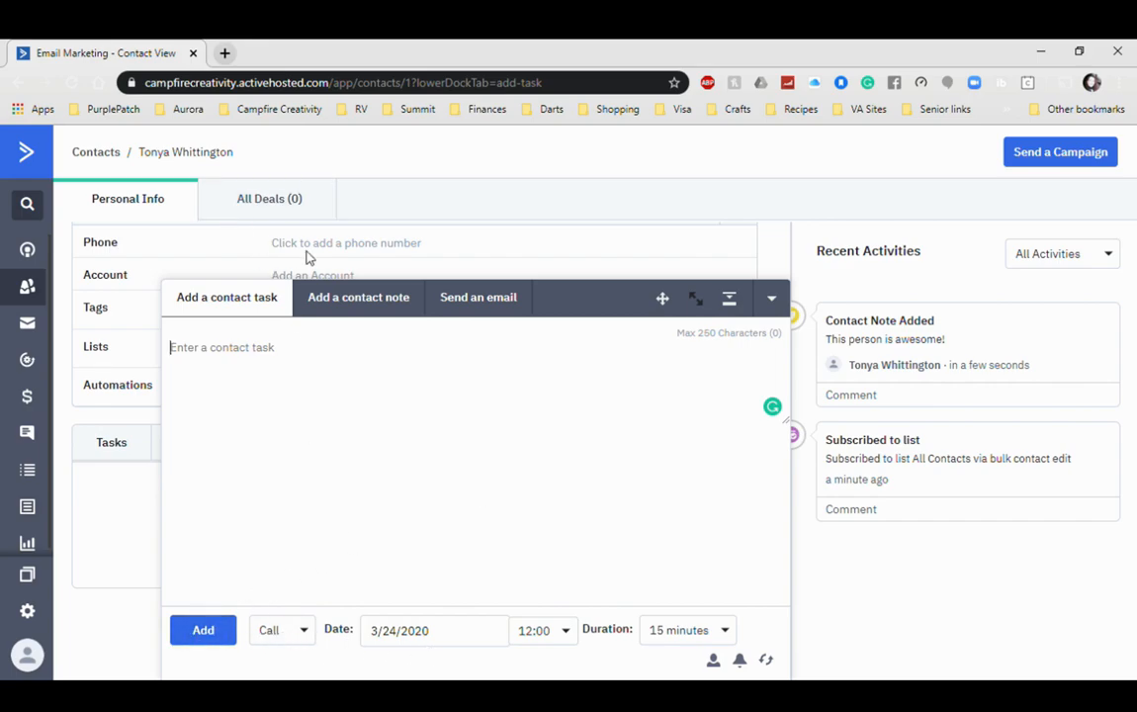
left_click(306, 631)
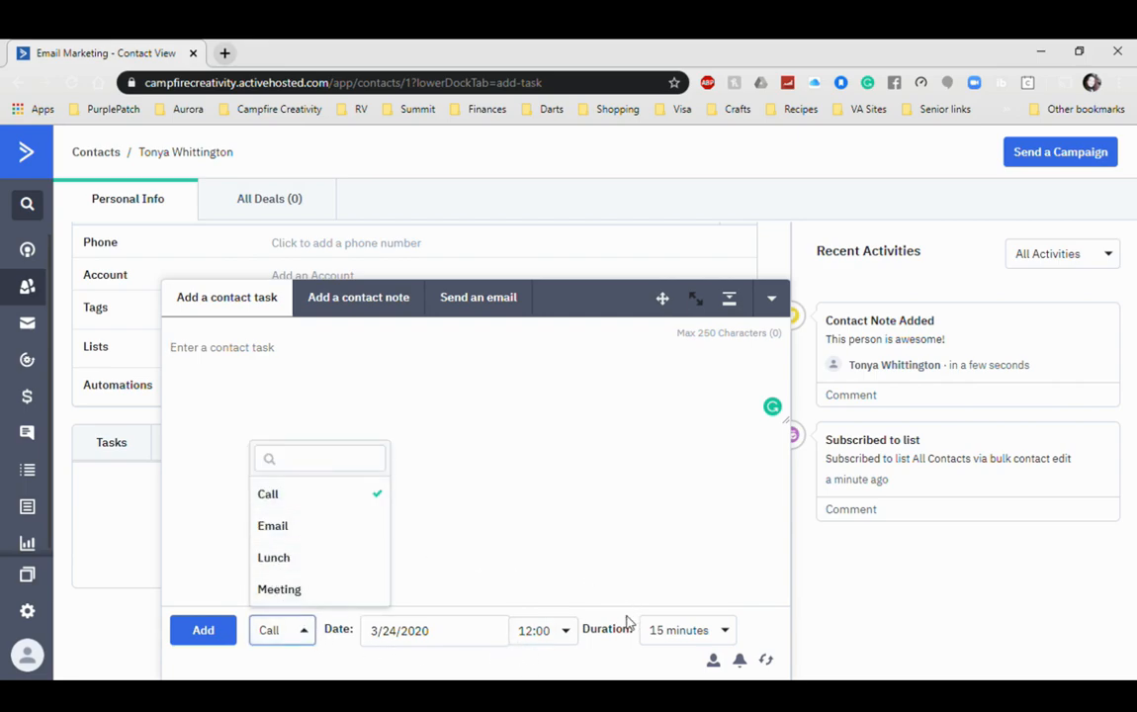
left_click(771, 300)
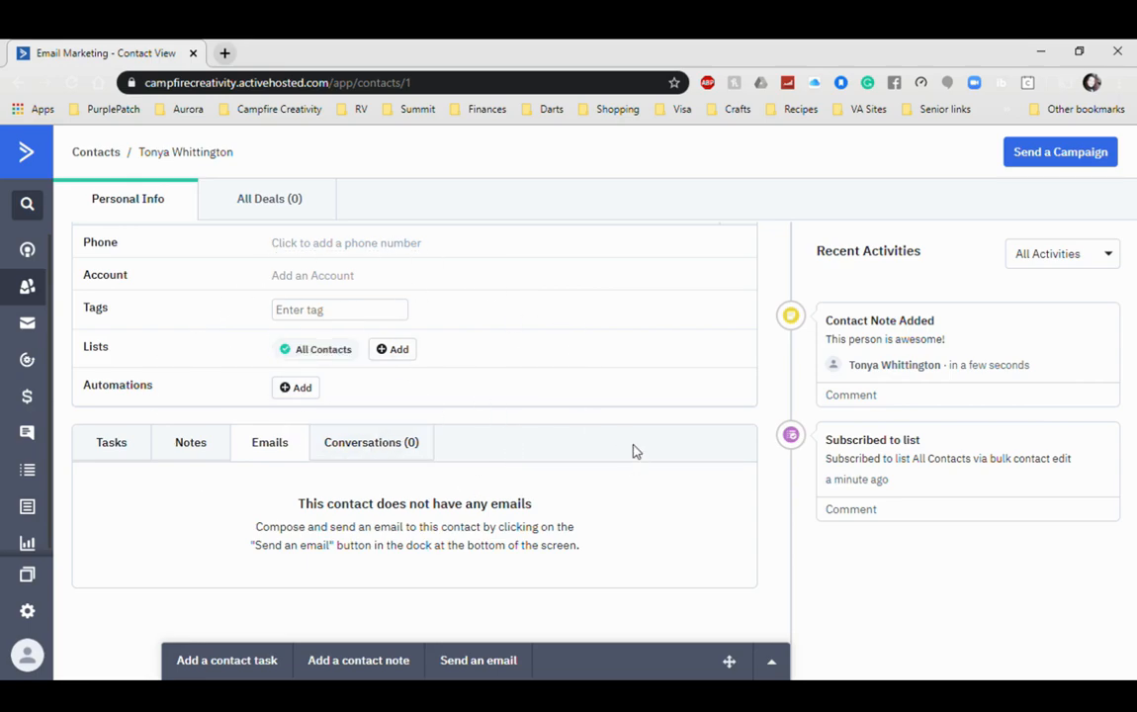
Step: Glance at the contact's deals, then return to Manage Lists showing All Contacts with 1 active contact
left_click(246, 203)
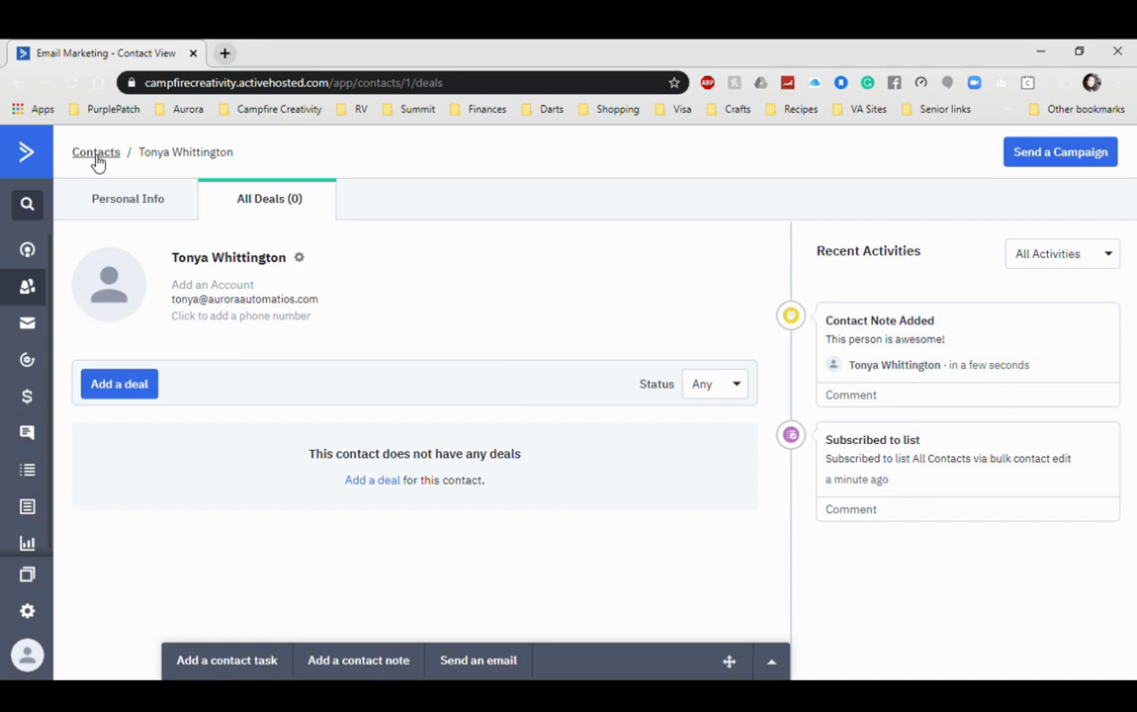
left_click(28, 474)
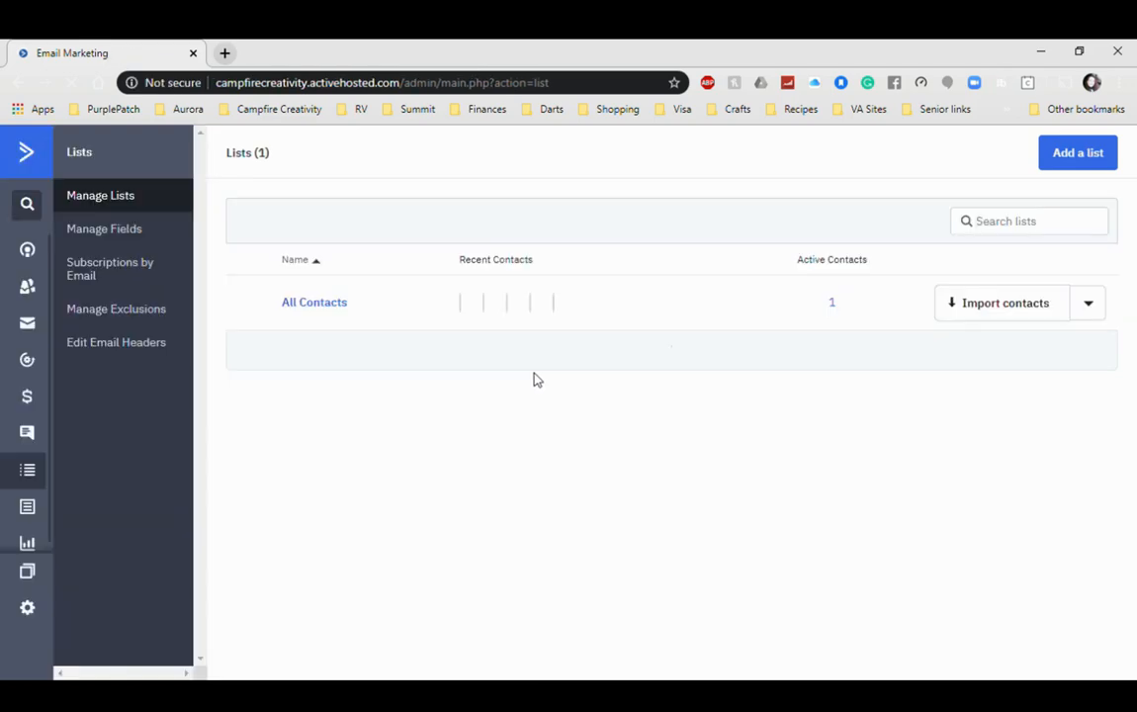
Step: Open the All Contacts list, check the contact's action menu, then go to Manage Tags
left_click(315, 302)
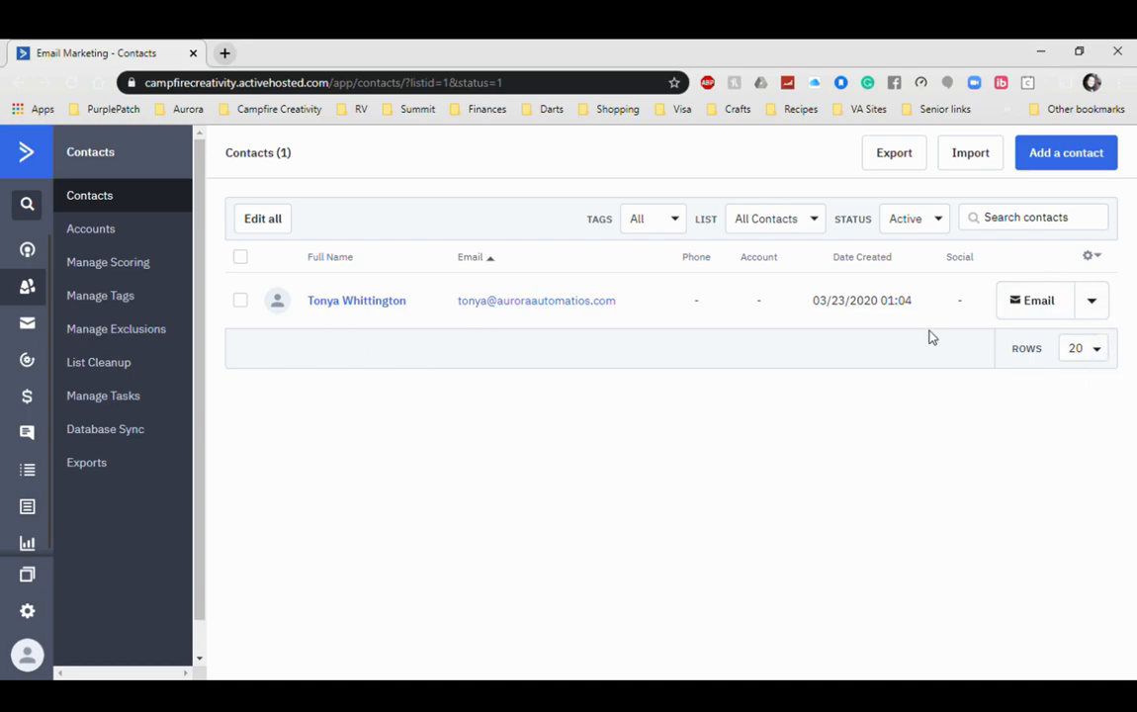
left_click(1092, 302)
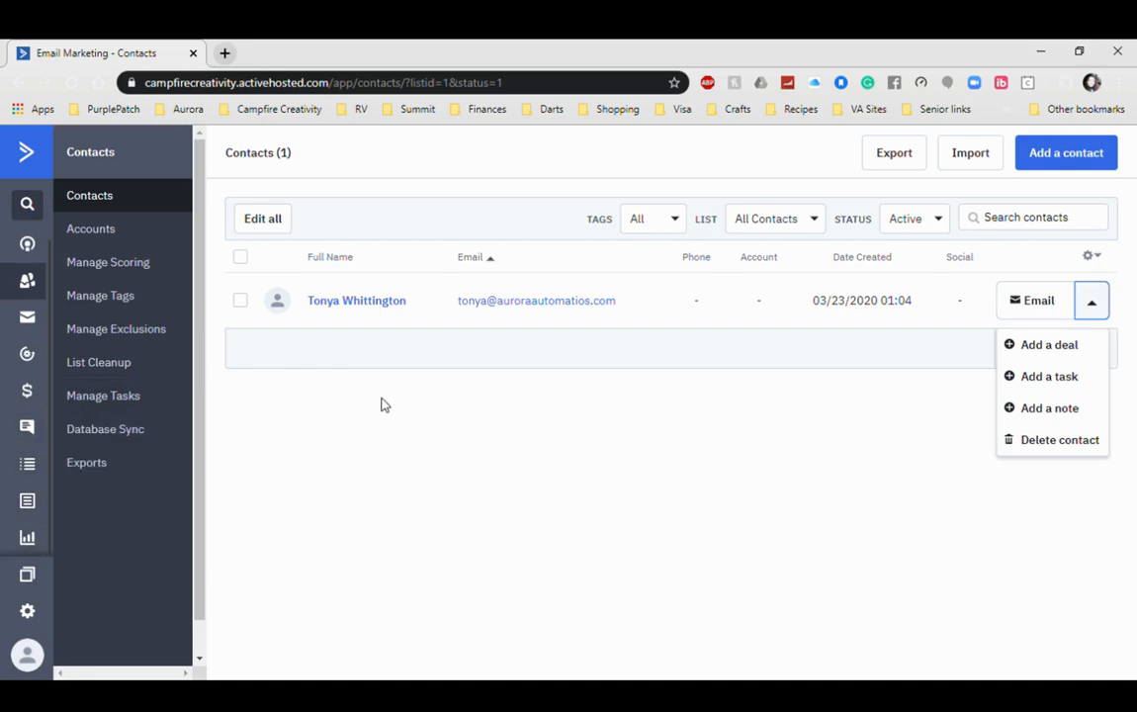
left_click(123, 307)
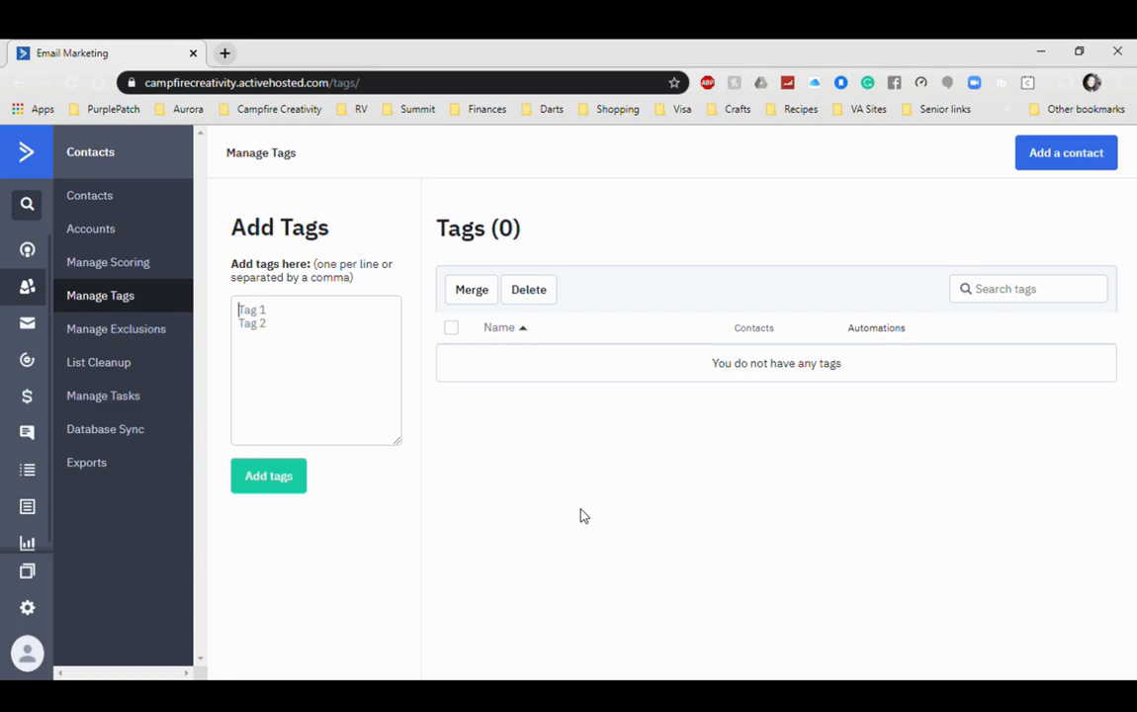
Step: Add five tags in one batch, one per line: Vendor, Customer, Woodworking, Jewelry and Art
type("Ve")
type("ndor")
type("Customer")
key("Return")
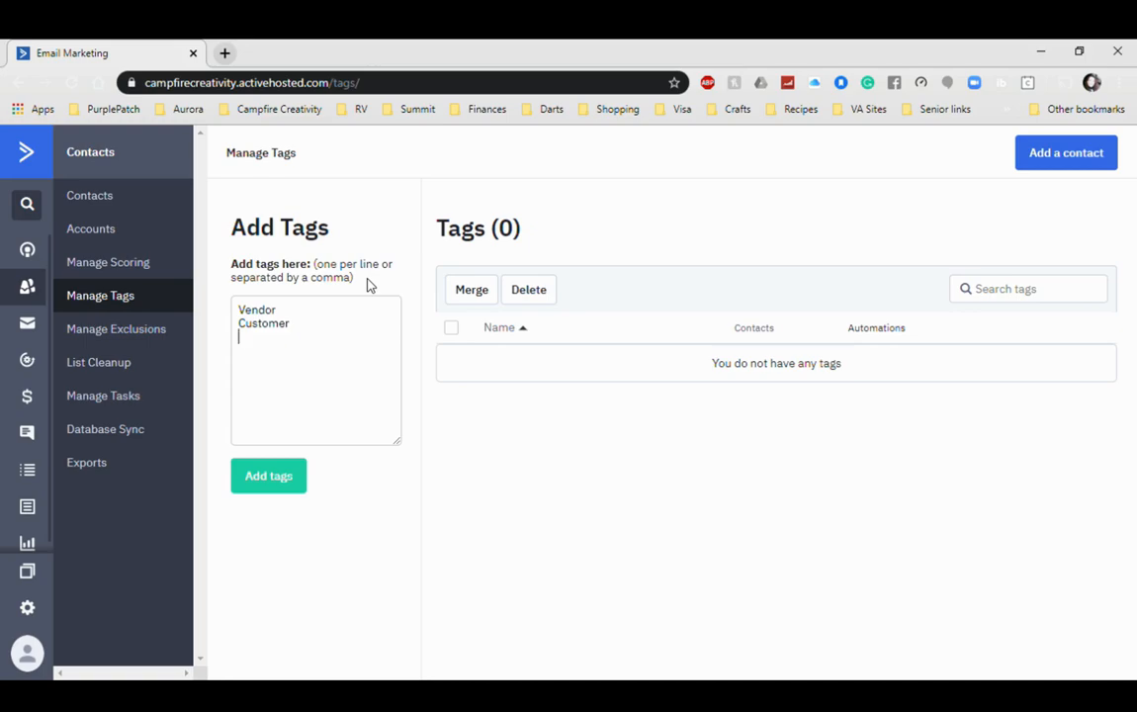
type("Woodworking")
key("Return")
type("Jewel")
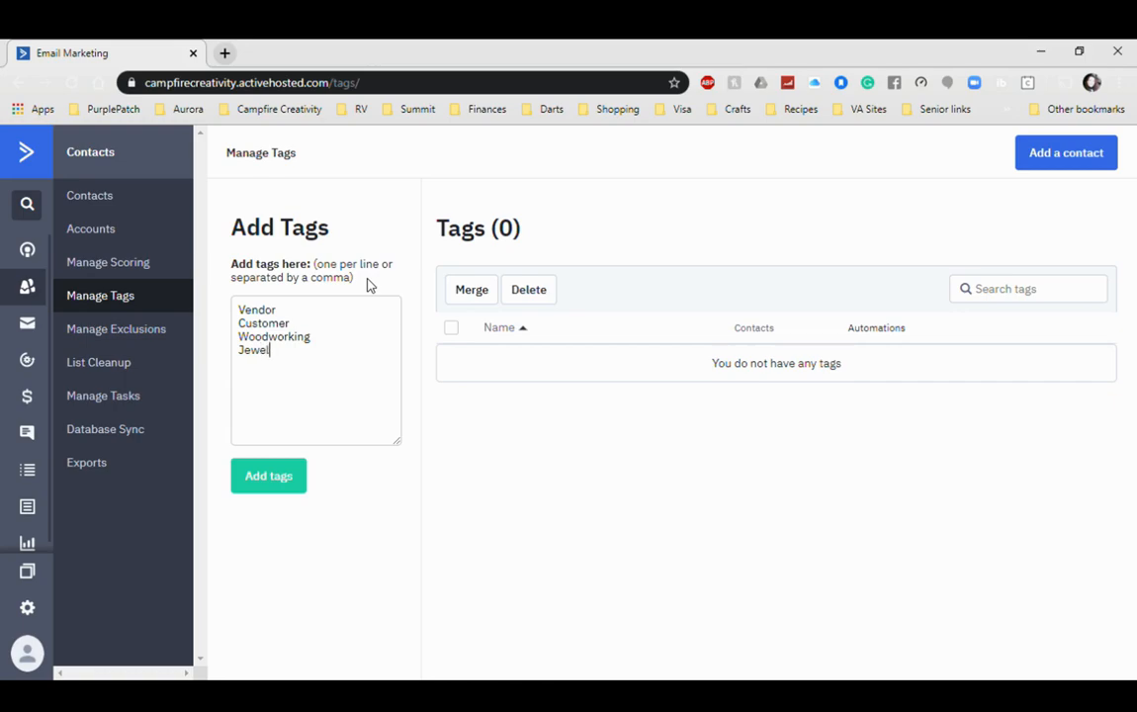
type("ry")
key("Return")
type("Art")
left_click(276, 490)
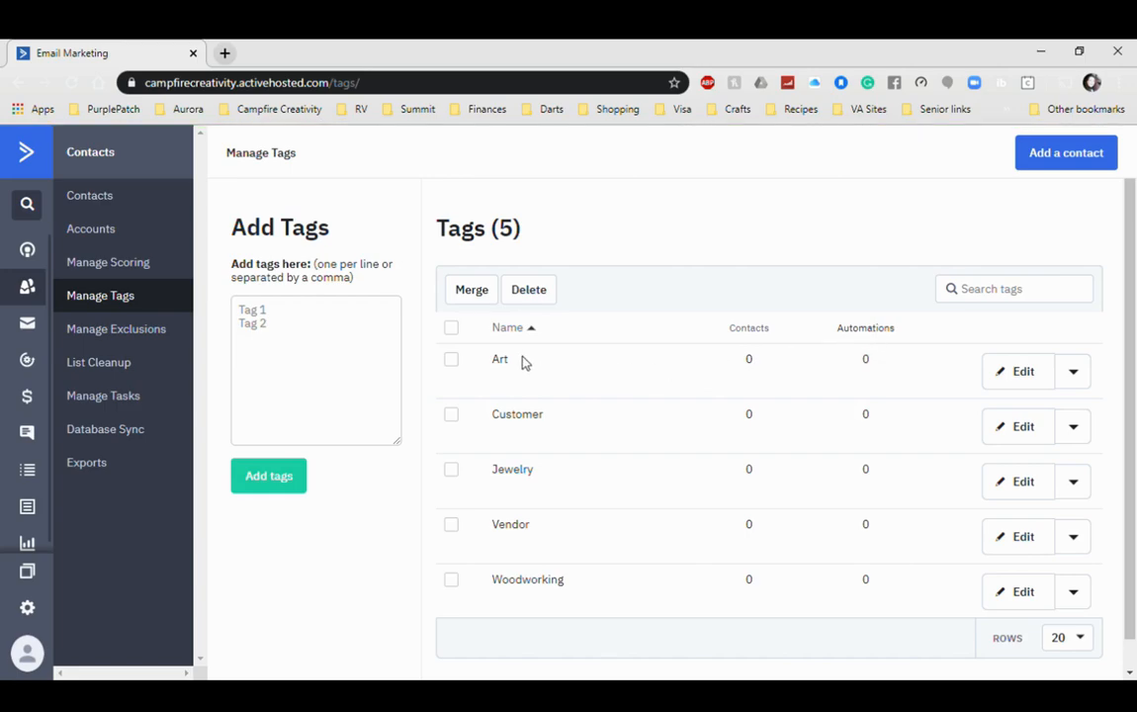
Step: Edit the Art tag, appending 'work' so its name reads Artwork, and save it
left_click(1080, 381)
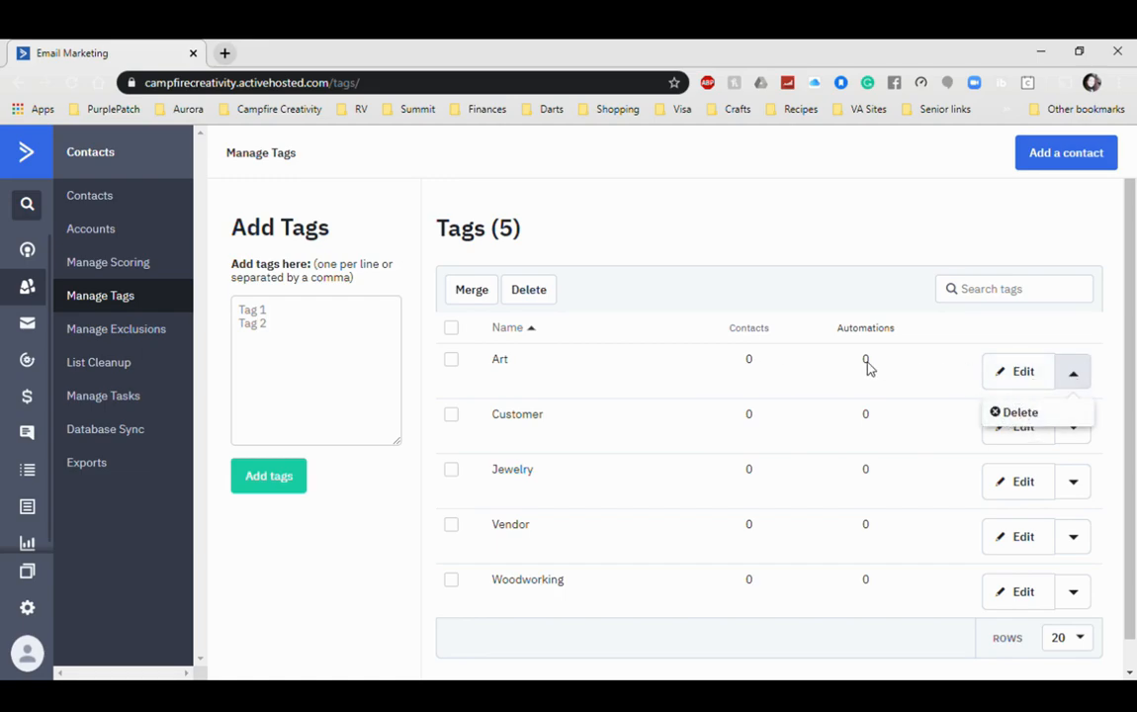
left_click(1023, 374)
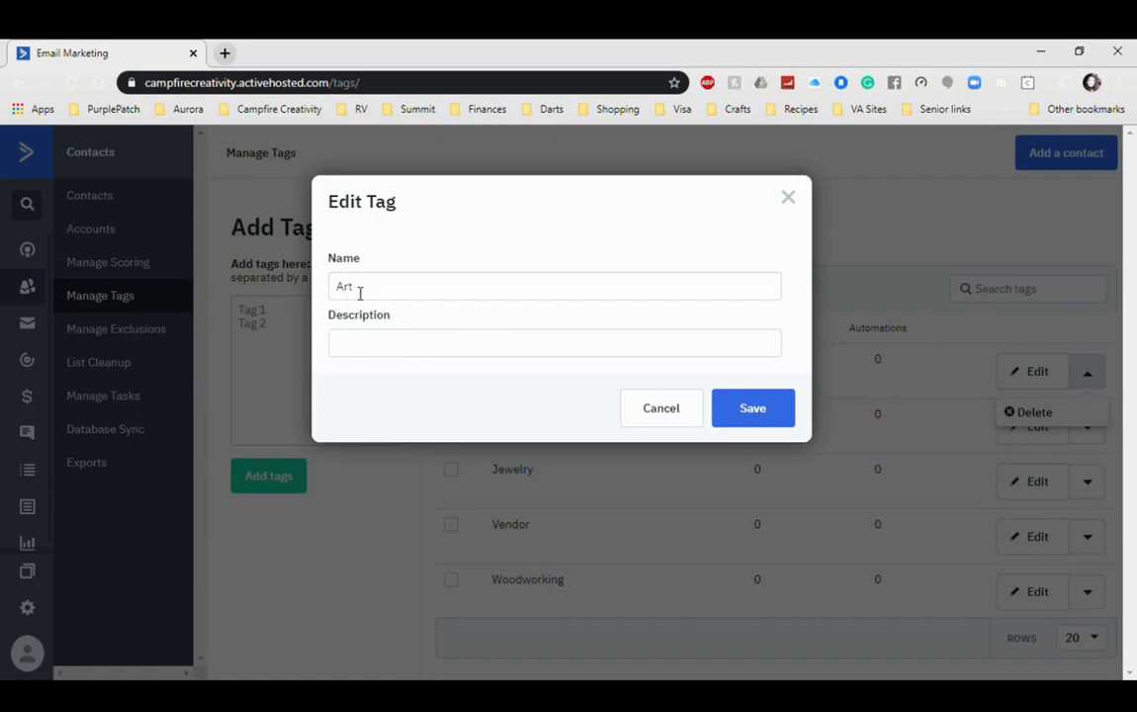
left_click(425, 294)
type("work")
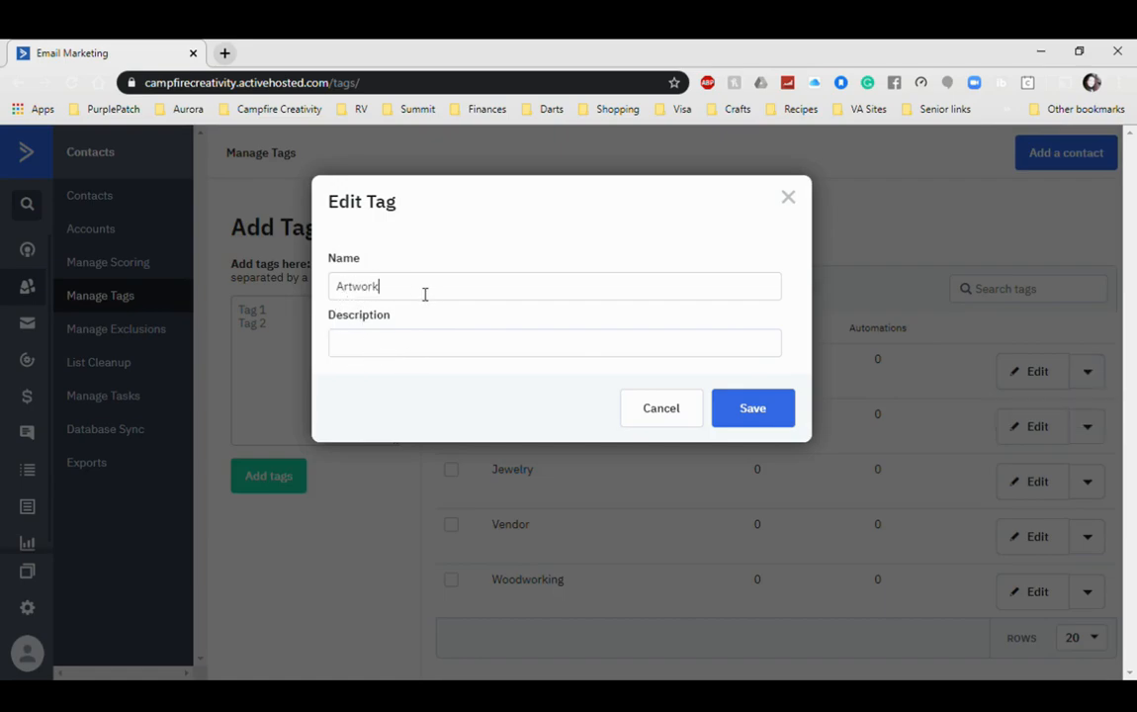
left_click(752, 408)
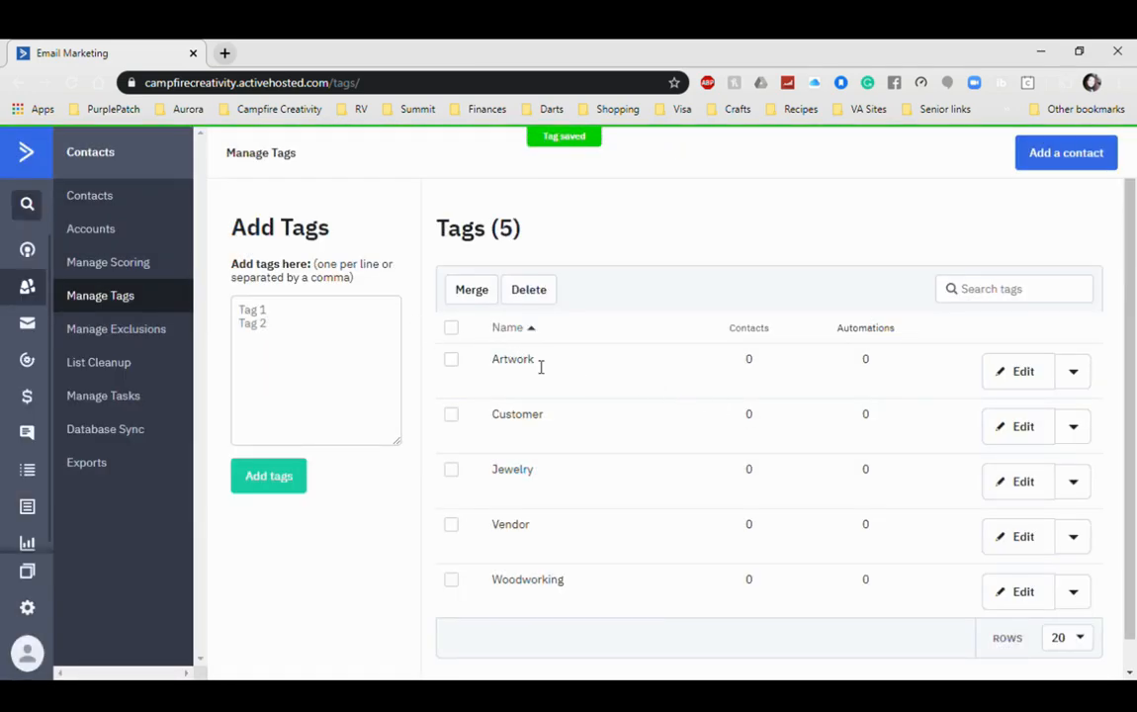